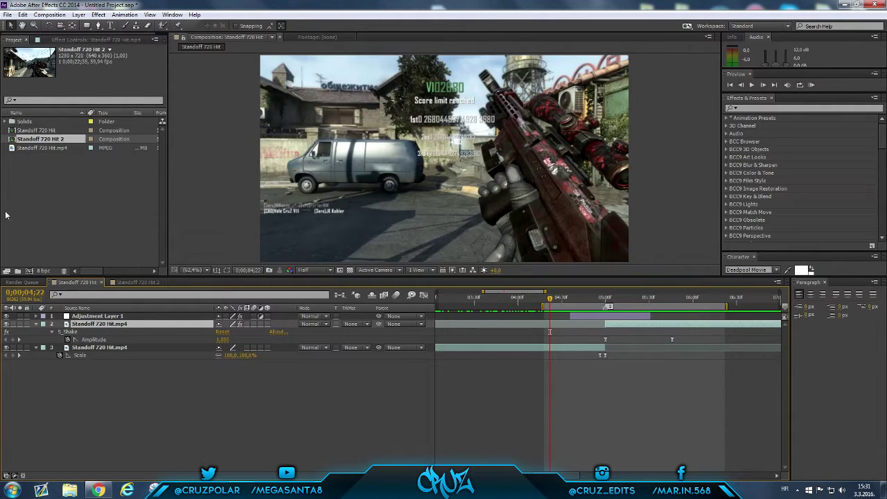
# Step: Switch to the YouTube page of the Coloured Vignette Effect tutorial and read the comment thread about the blur transition
pyautogui.click(36, 324)
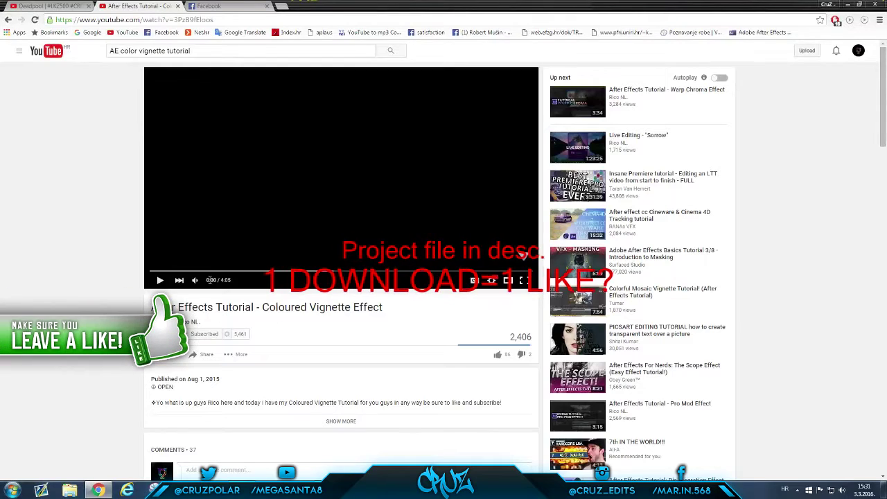
pyautogui.scroll(-2, 317, 331)
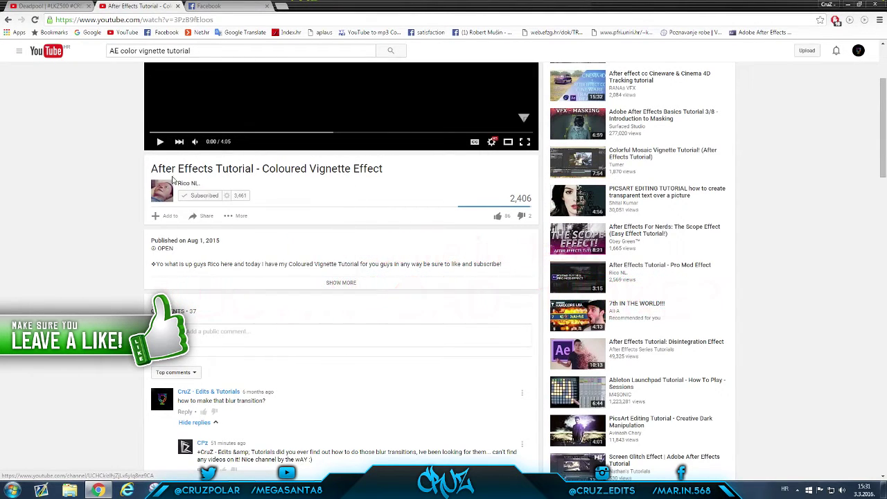
pyautogui.scroll(-2, 252, 224)
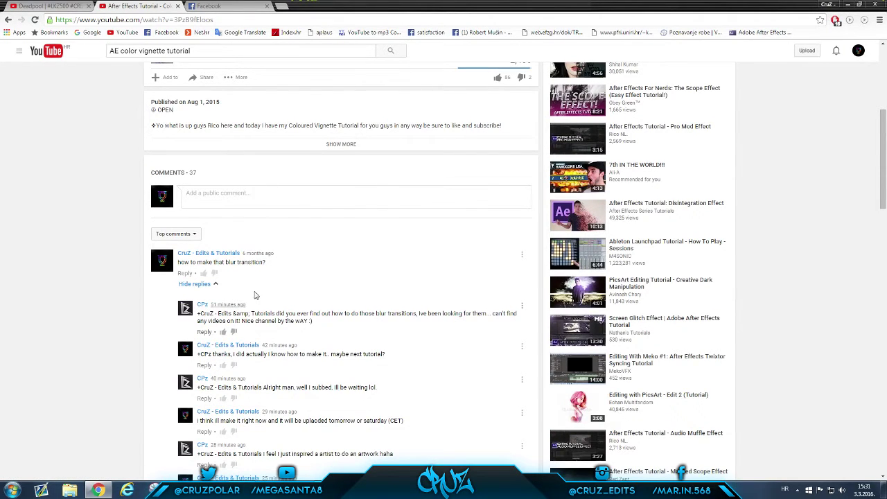
pyautogui.scroll(3, 254, 294)
pyautogui.scroll(2, 240, 148)
# Step: Play the opening seconds of the Coloured Vignette Effect video, pausing to examine its blur transitions
pyautogui.click(275, 191)
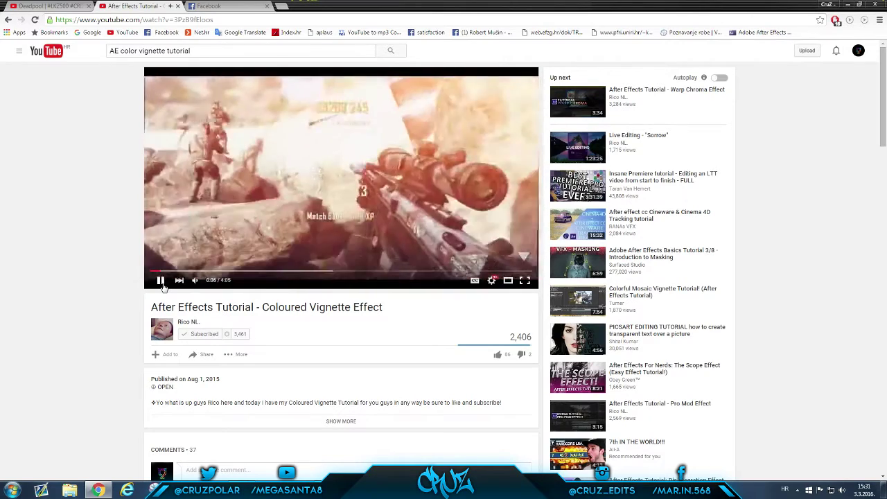
pyautogui.click(161, 283)
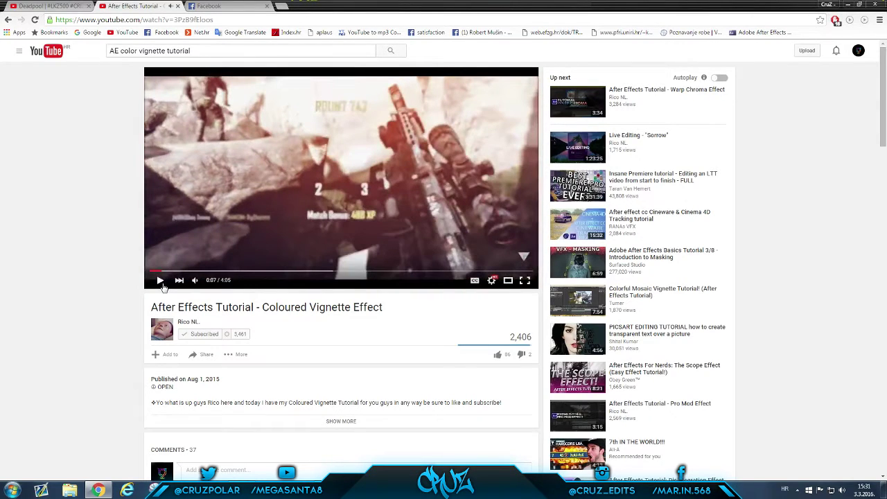
pyautogui.click(161, 283)
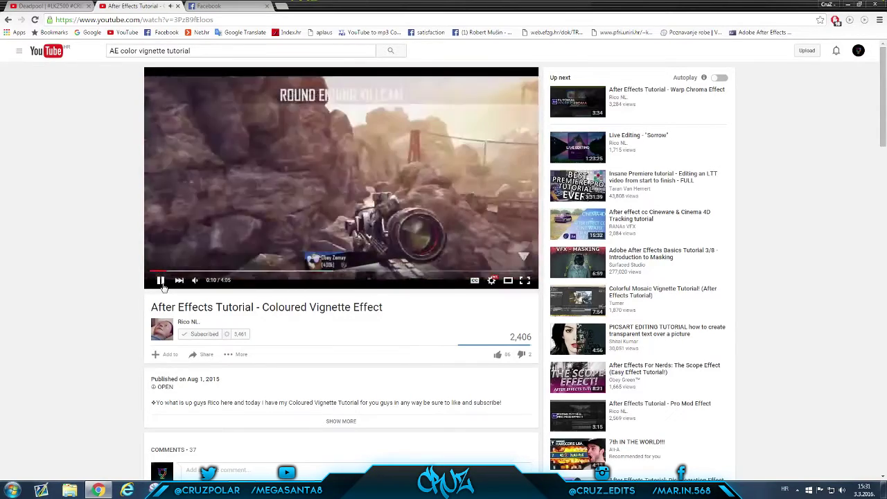
pyautogui.click(162, 282)
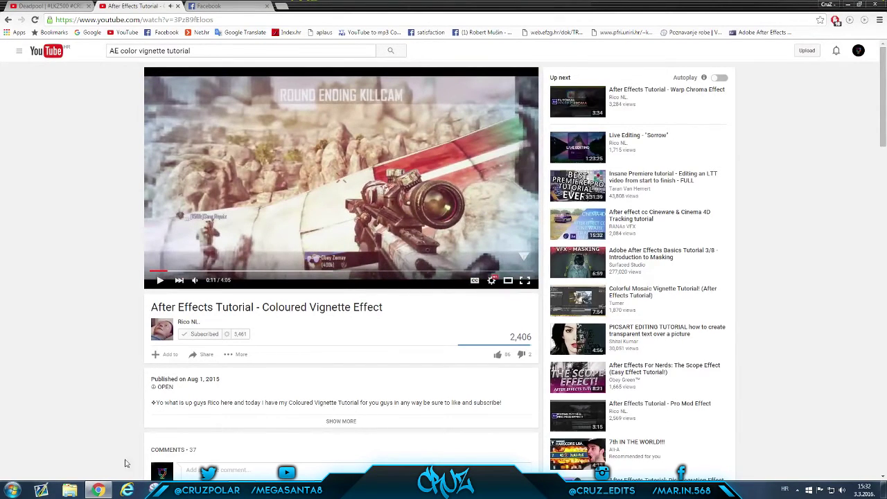
# Step: Return to After Effects, preview the example transition and place the playhead on the clip cut at 0;00;05;00
pyautogui.click(108, 490)
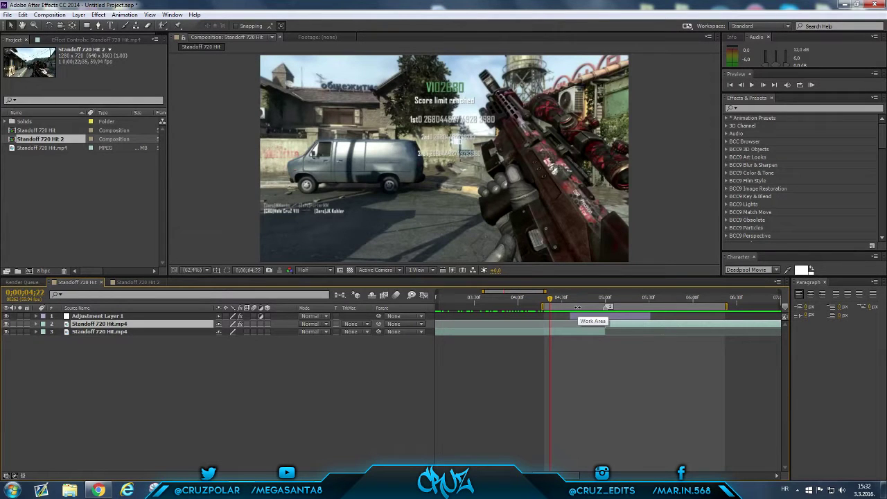
pyautogui.press('space')
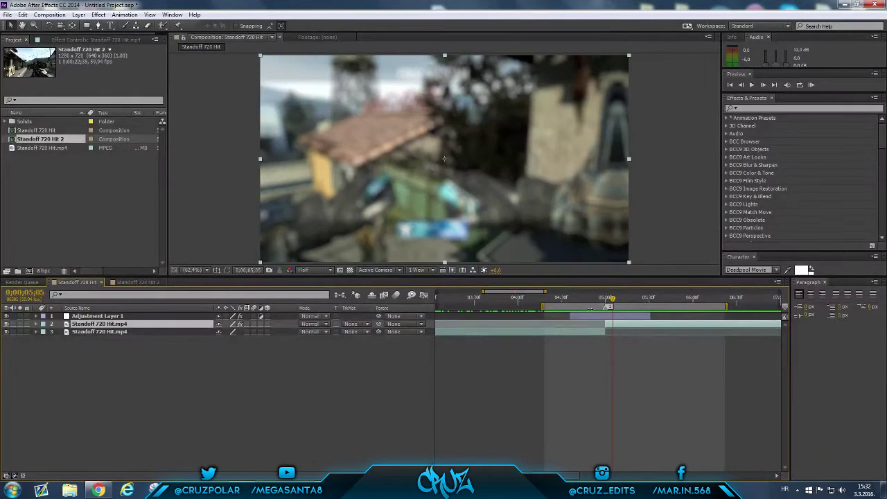
pyautogui.click(608, 305)
pyautogui.moveTo(608, 305); pyautogui.dragTo(606, 305)
# Step: Examine the Camera Lens Blur on the adjustment layer and the keyframed S_Shake on the second clip
pyautogui.click(608, 316)
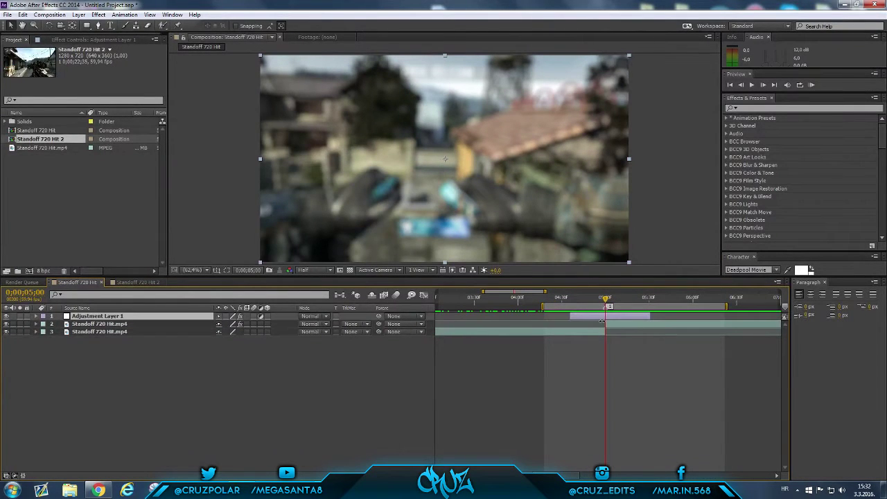
pyautogui.click(86, 39)
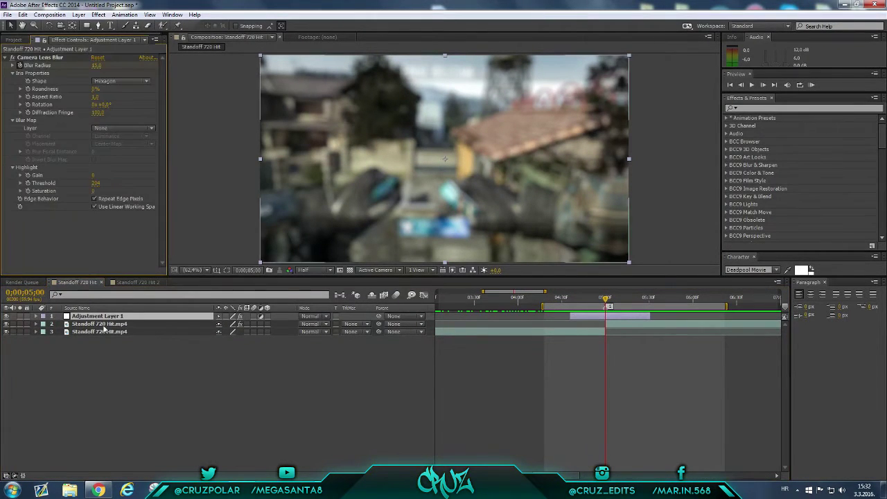
pyautogui.click(144, 322)
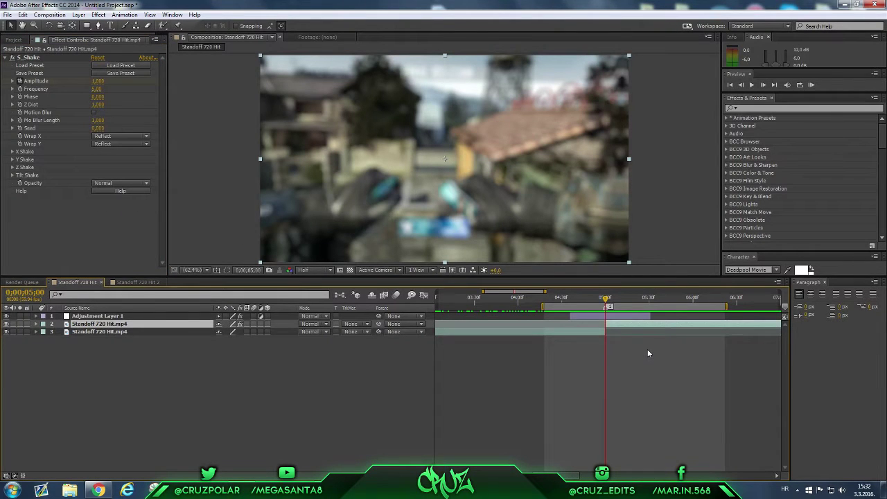
pyautogui.press('u')
pyautogui.moveTo(607, 303)
pyautogui.mouseDown()
pyautogui.moveTo(674, 320)
pyautogui.moveTo(607, 318)
pyautogui.mouseUp()
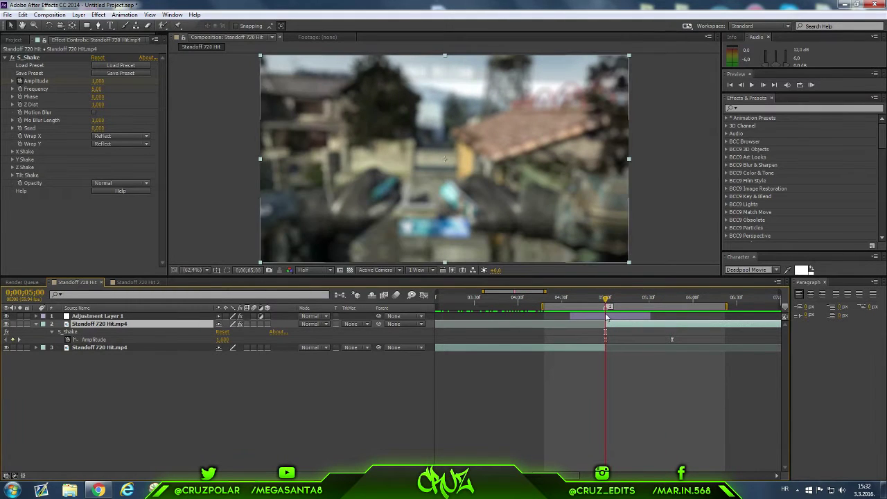
# Step: Open the Standoff 720 Hit 2 composition and split its video layer at the first marker, 0;00;04;33
pyautogui.click(130, 283)
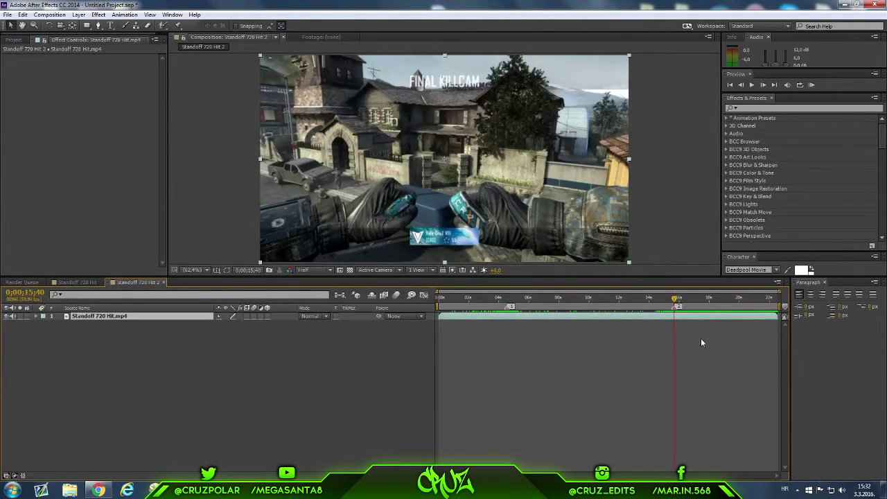
pyautogui.click(507, 300)
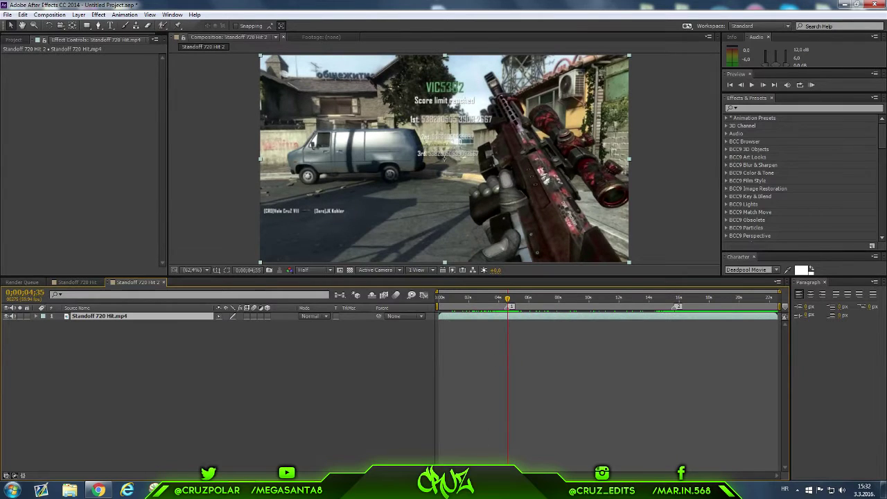
pyautogui.moveTo(452, 475); pyautogui.dragTo(474, 475)
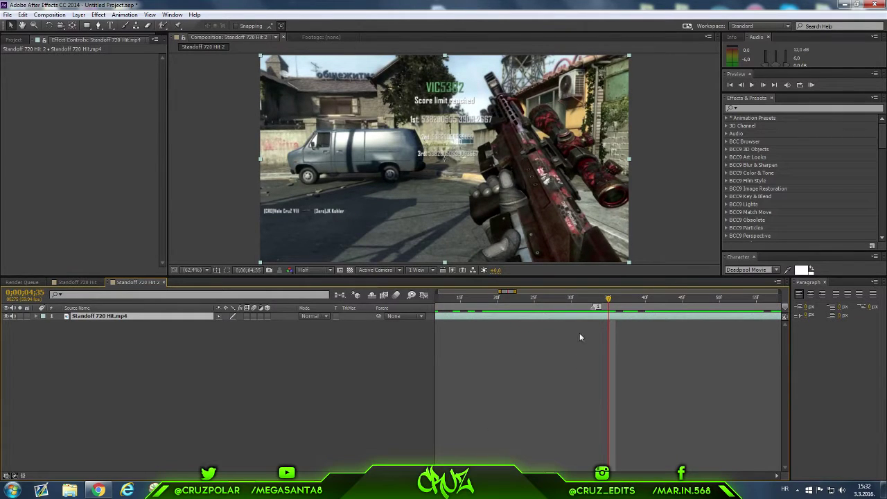
pyautogui.click(594, 300)
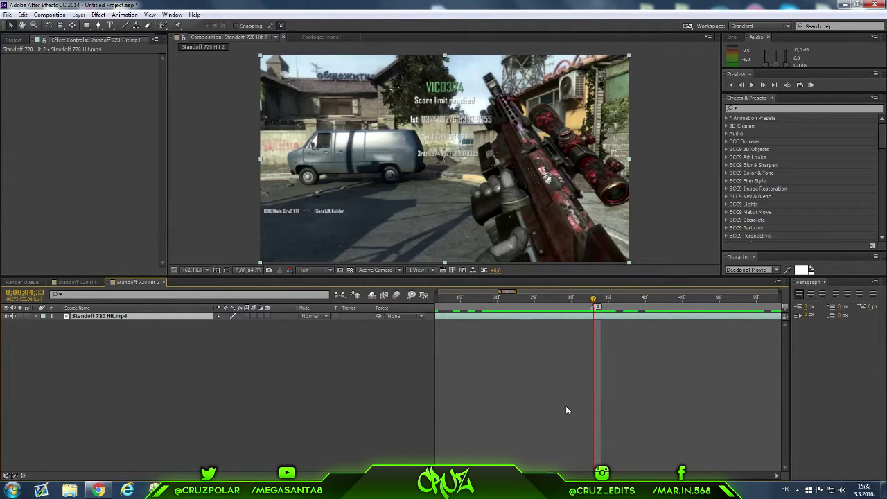
pyautogui.hotkey('ctrl', 'shift', 'd')
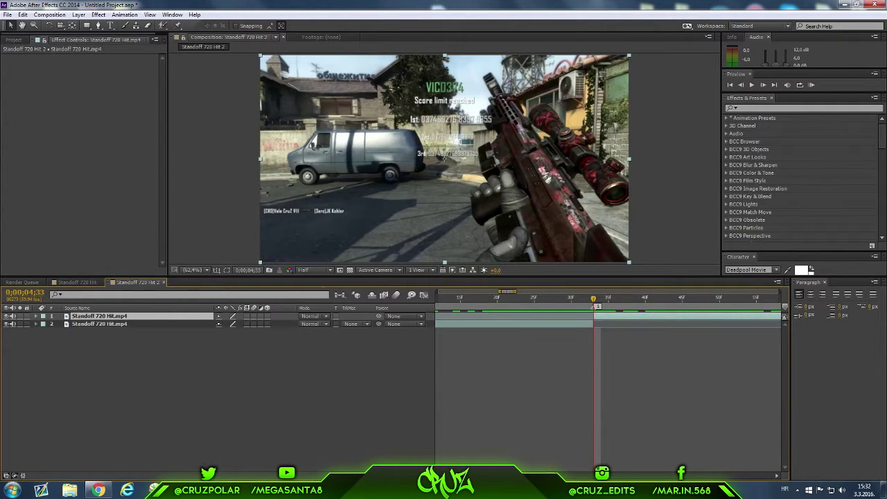
# Step: Split the clip at the second marker, delete the section between the markers, and move the remaining clip up to the first cut
pyautogui.press('-')
pyautogui.press('-')
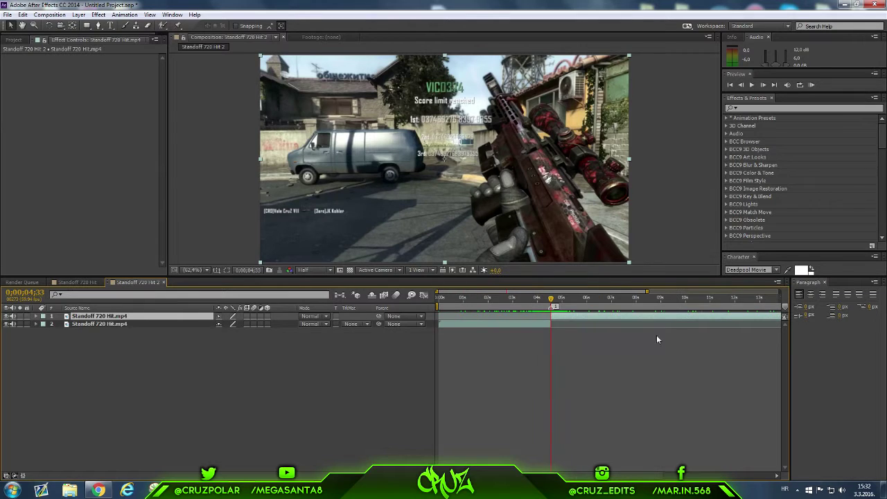
pyautogui.press('-')
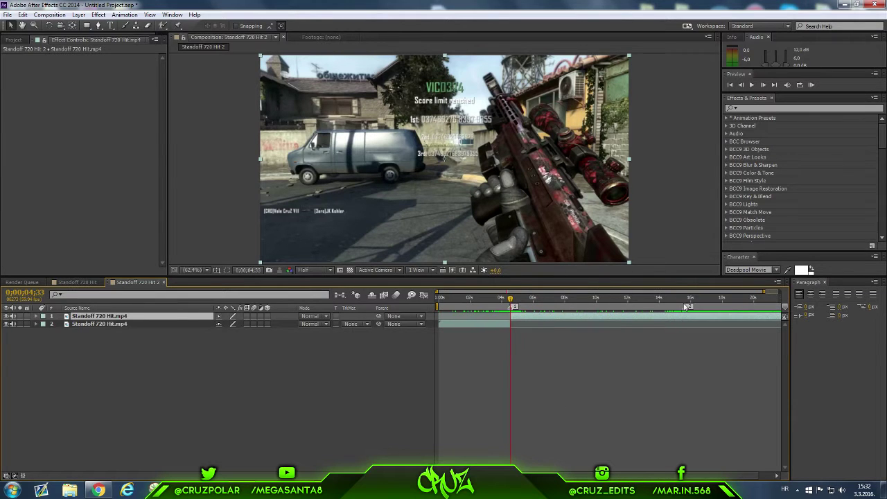
pyautogui.click(686, 305)
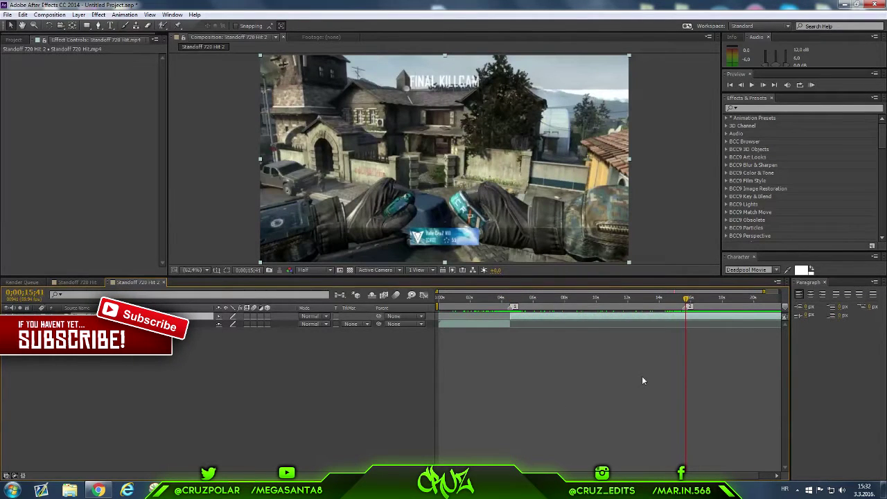
pyautogui.hotkey('ctrl', 'shift', 'd')
pyautogui.click(656, 326)
pyautogui.press('Delete')
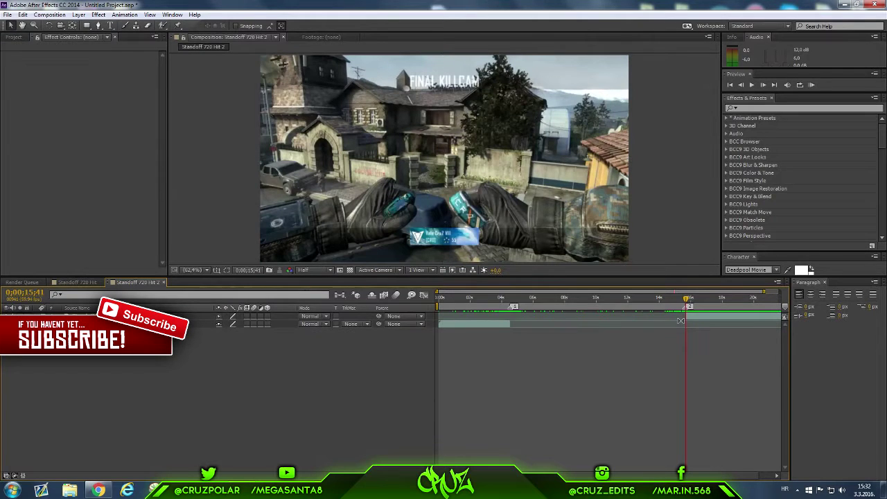
pyautogui.moveTo(695, 317); pyautogui.dragTo(533, 317)
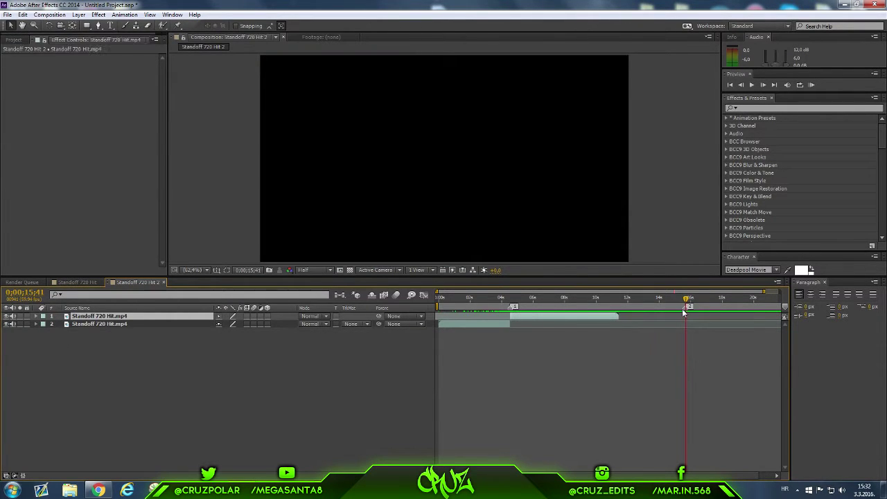
# Step: End the work area at 0;00;10;58 and trim the composition to it
pyautogui.click(613, 299)
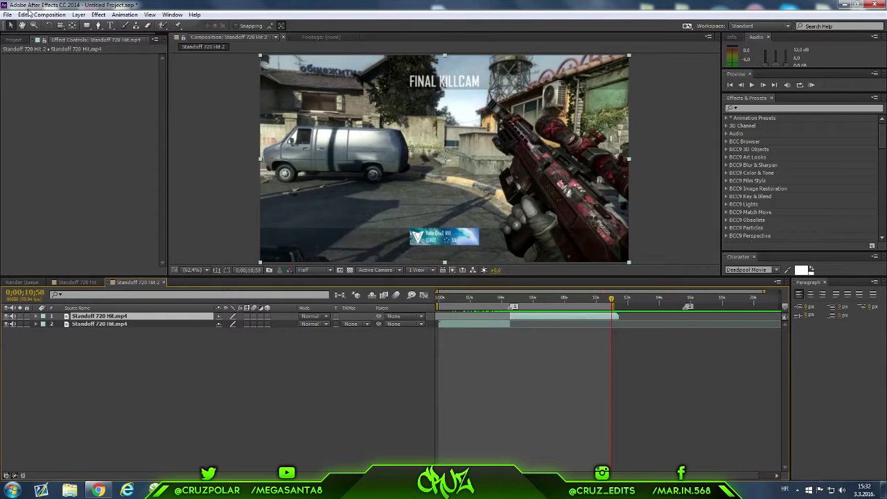
pyautogui.click(50, 14)
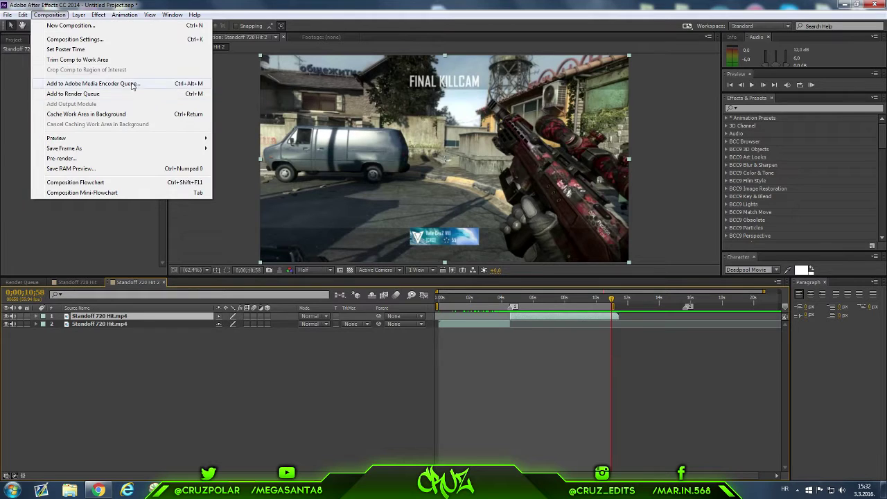
pyautogui.click(127, 61)
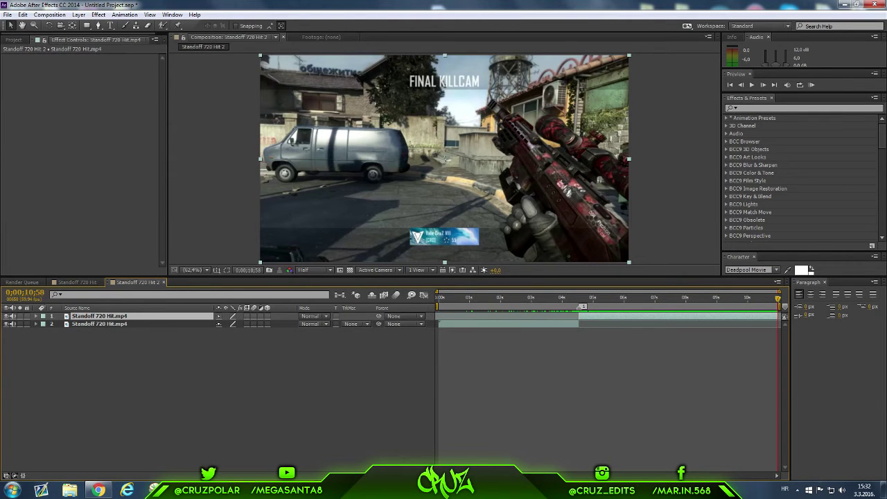
# Step: Add a new adjustment layer above the two Standoff 720 Hit clips
pyautogui.moveTo(444, 298); pyautogui.dragTo(580, 327)
pyautogui.rightClick(346, 333)
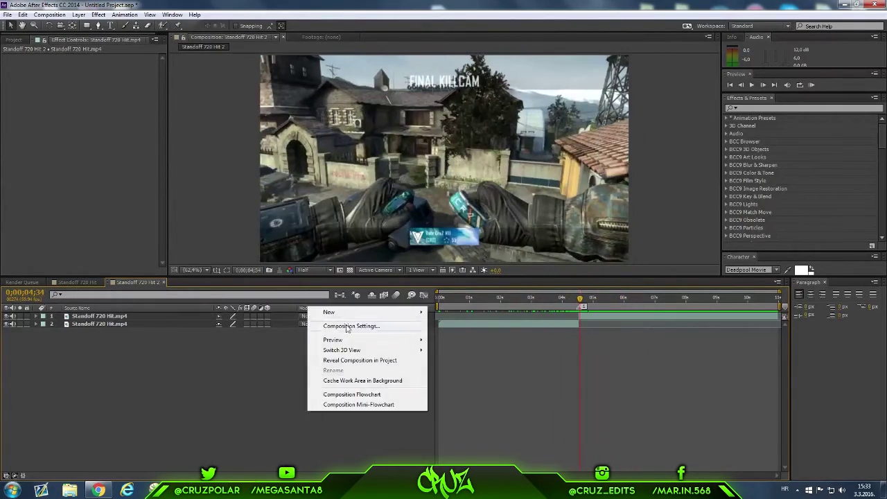
pyautogui.moveTo(362, 314)
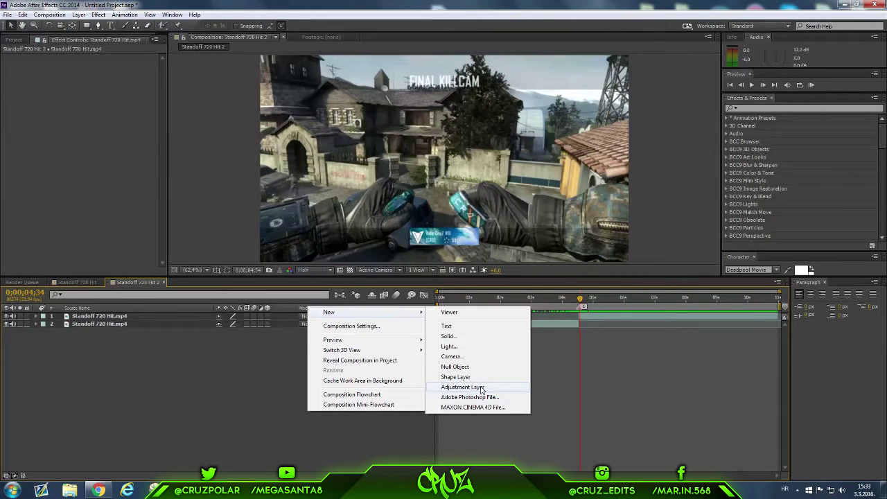
pyautogui.click(482, 390)
# Step: Split the adjustment layer at 0;00;04;53, twenty frames after the cut, and delete the part after it
pyautogui.press('=')
pyautogui.press('=')
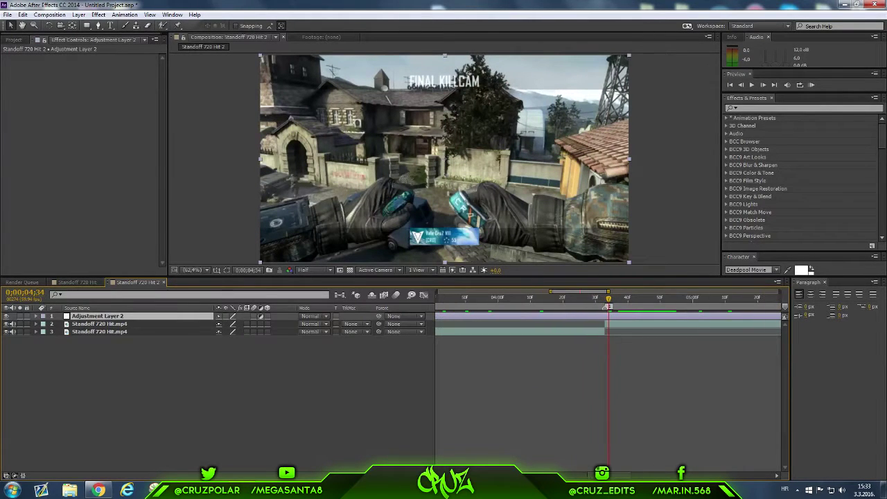
pyautogui.press('=')
pyautogui.moveTo(609, 300); pyautogui.dragTo(606, 299)
pyautogui.press('-')
pyautogui.press('=')
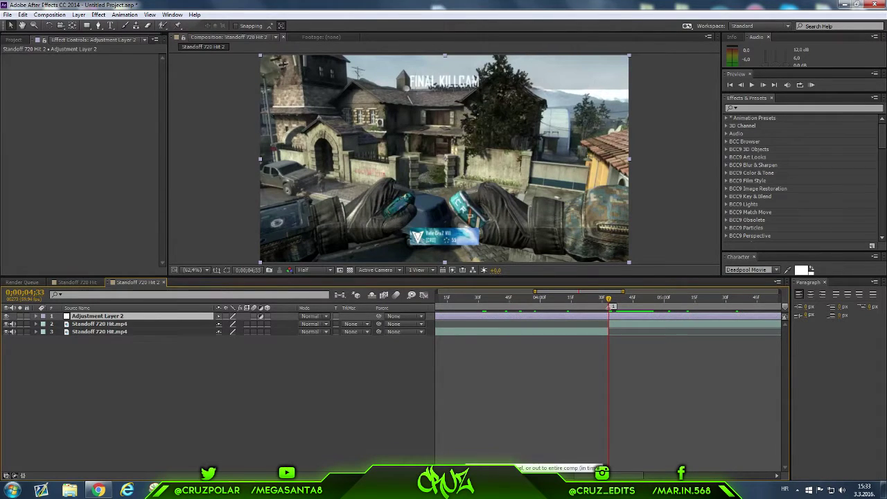
pyautogui.hotkey('shift', 'pagedown')
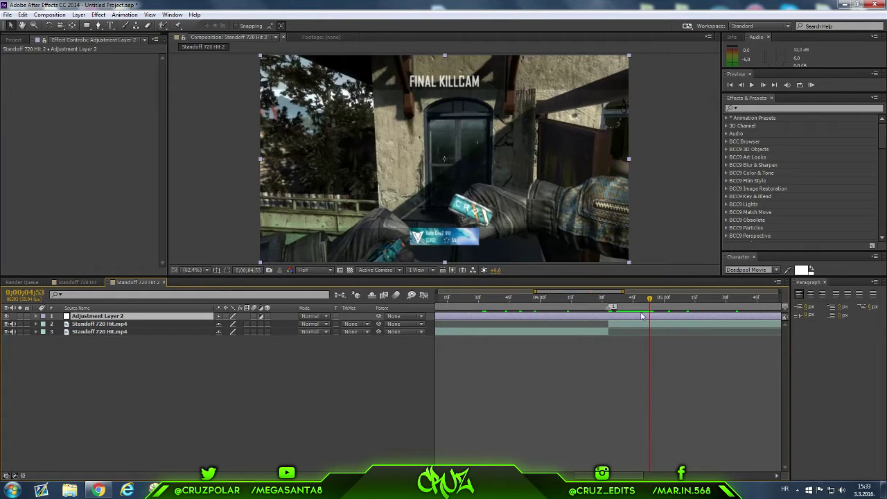
pyautogui.hotkey('ctrl', 'shift', 'd')
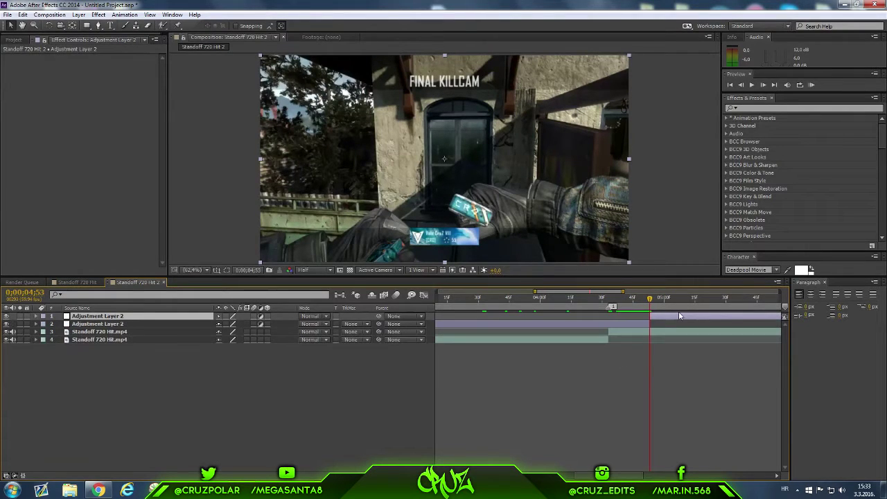
pyautogui.press('Delete')
# Step: Split the adjustment layer at 0;00;04;13, twenty frames before the cut, and delete the part before it
pyautogui.click(610, 299)
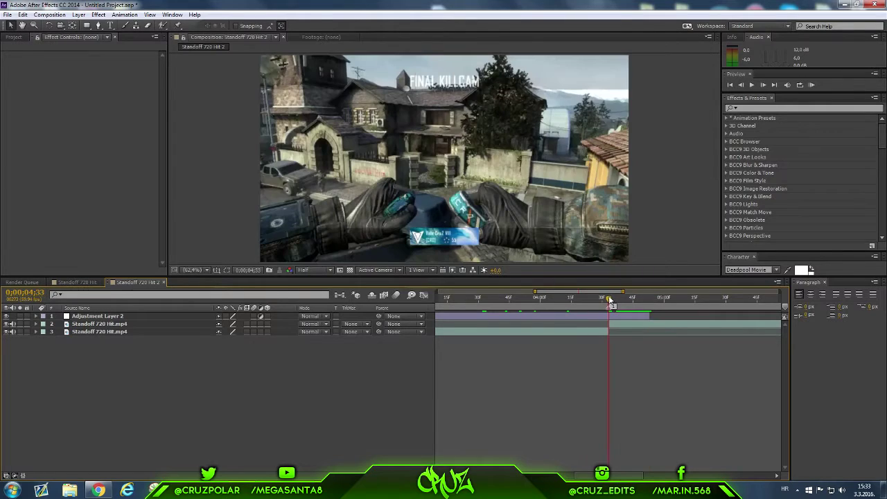
pyautogui.click(611, 318)
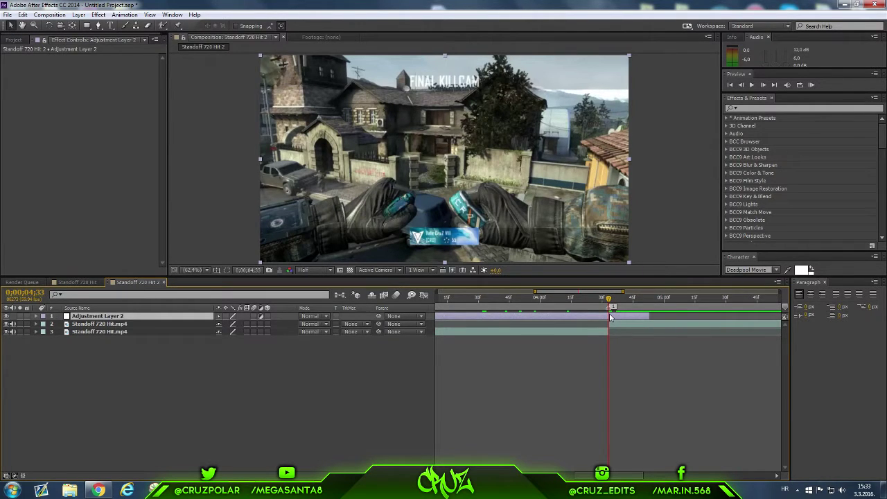
pyautogui.hotkey('shift', 'pageup')
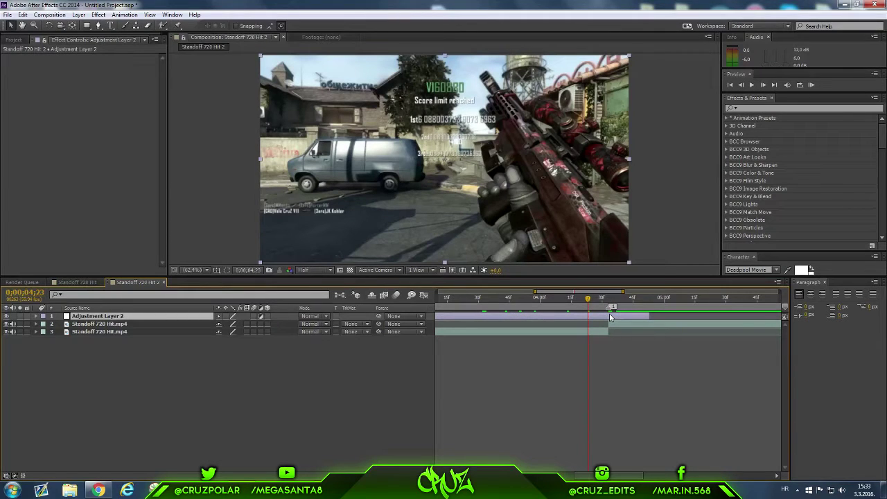
pyautogui.hotkey('shift', 'pageup')
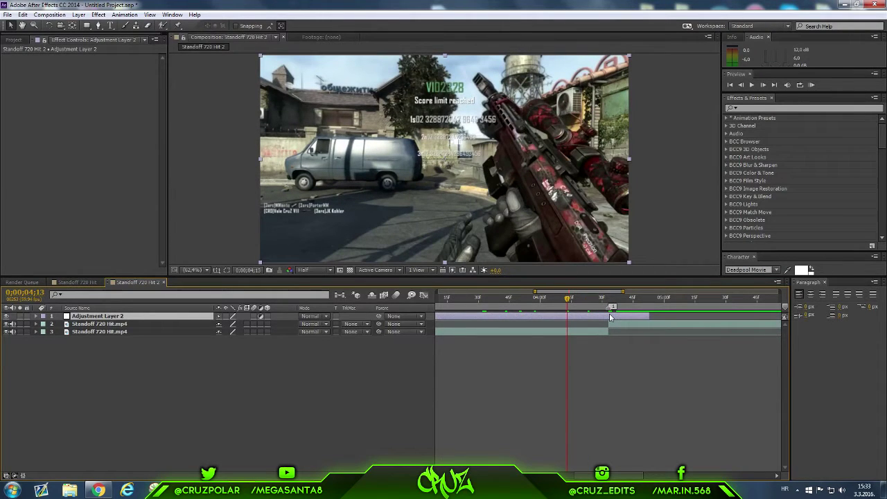
pyautogui.hotkey('ctrl', 'shift', 'd')
pyautogui.click(540, 325)
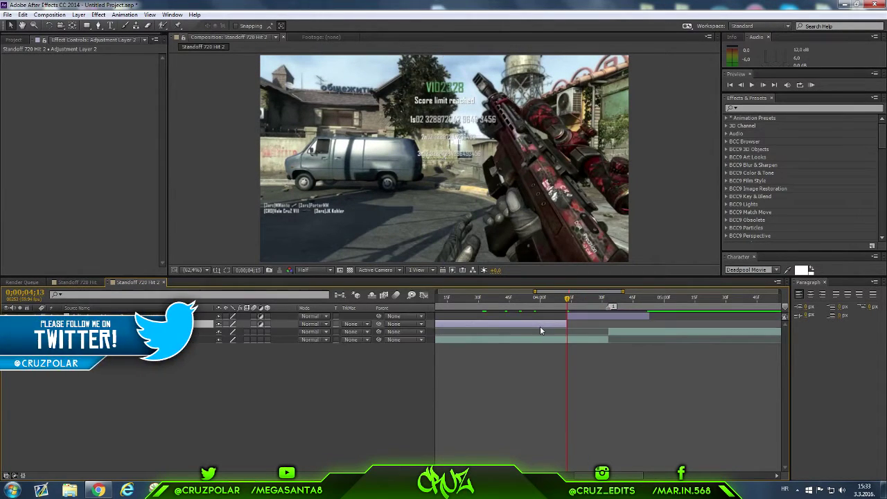
pyautogui.press('Delete')
# Step: Return the playhead to the cut at 0;00;04;33 and change the adjustment layer's label colour to Purple
pyautogui.moveTo(570, 304); pyautogui.dragTo(608, 312)
pyautogui.click(40, 317)
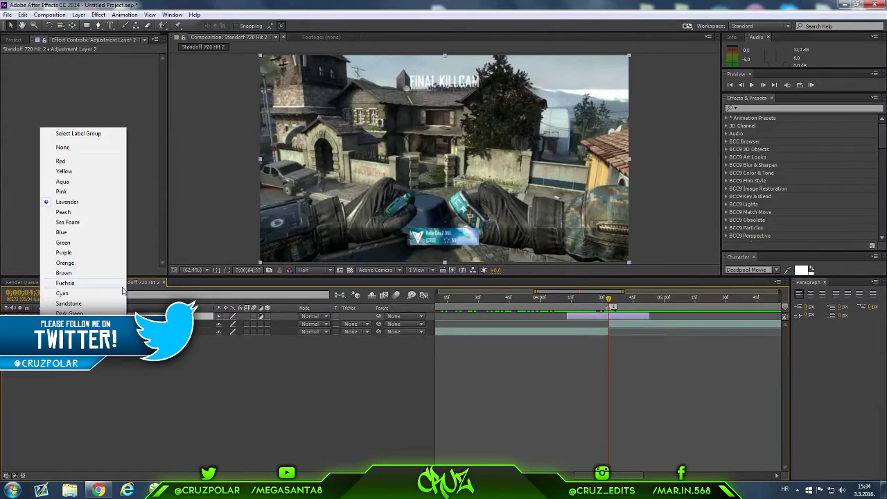
pyautogui.click(92, 293)
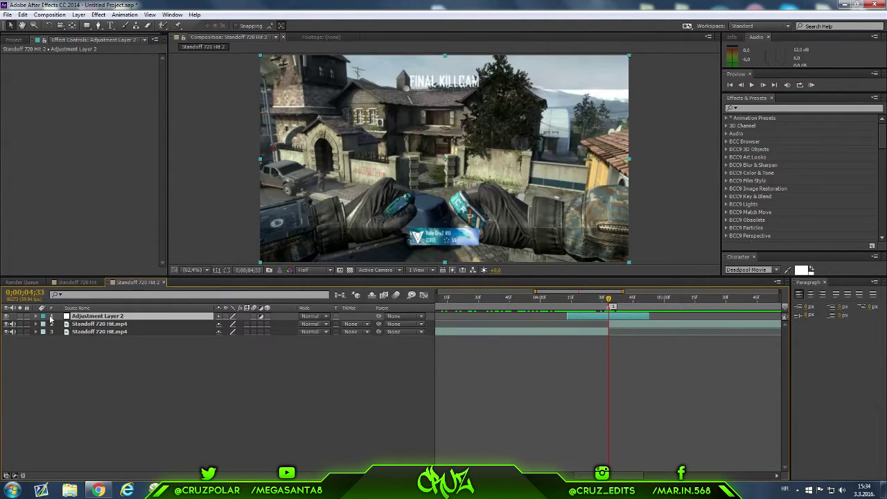
pyautogui.click(50, 317)
pyautogui.click(69, 253)
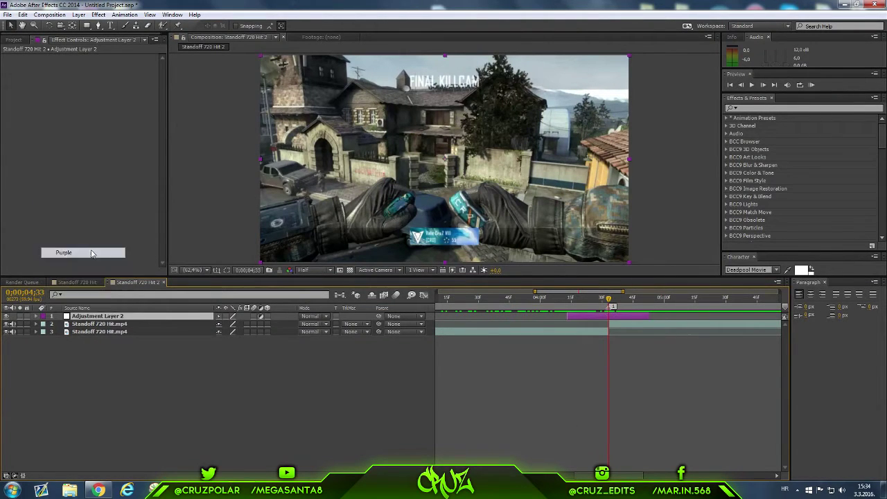
# Step: Find the Camera Lens Blur effect, apply it to the purple adjustment layer, and clear the effect search
pyautogui.click(403, 411)
pyautogui.click(767, 109)
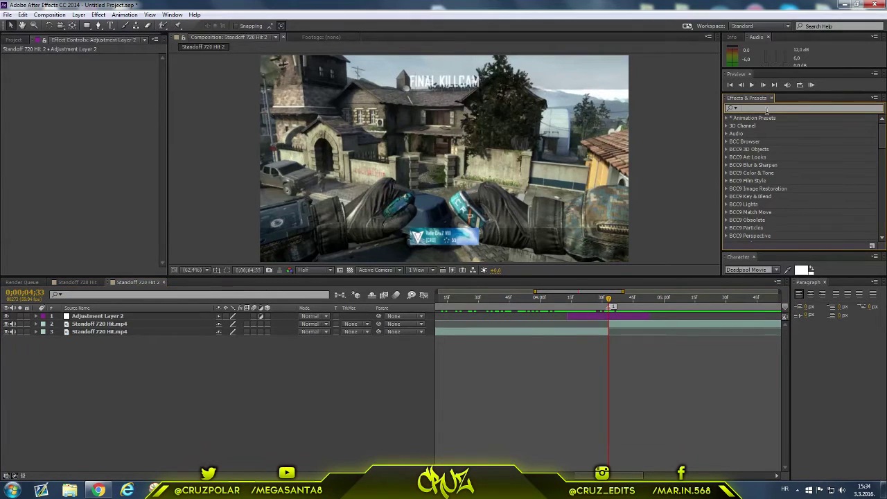
pyautogui.write('camer')
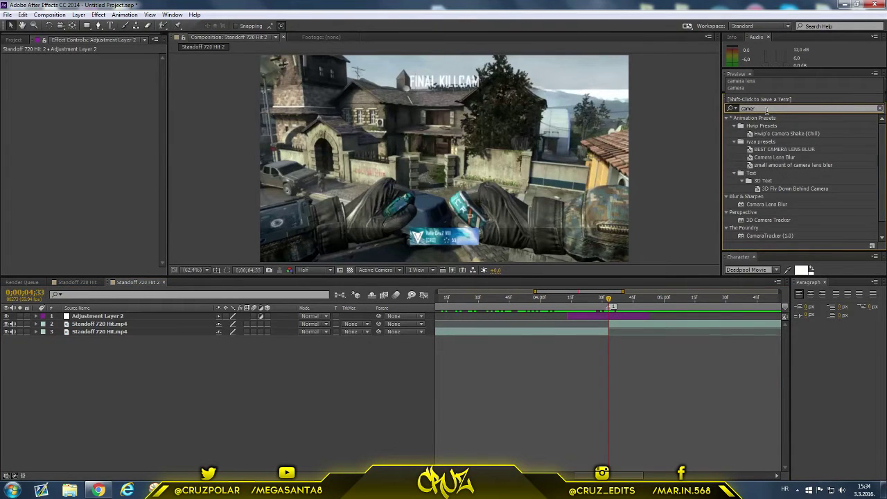
pyautogui.write('a')
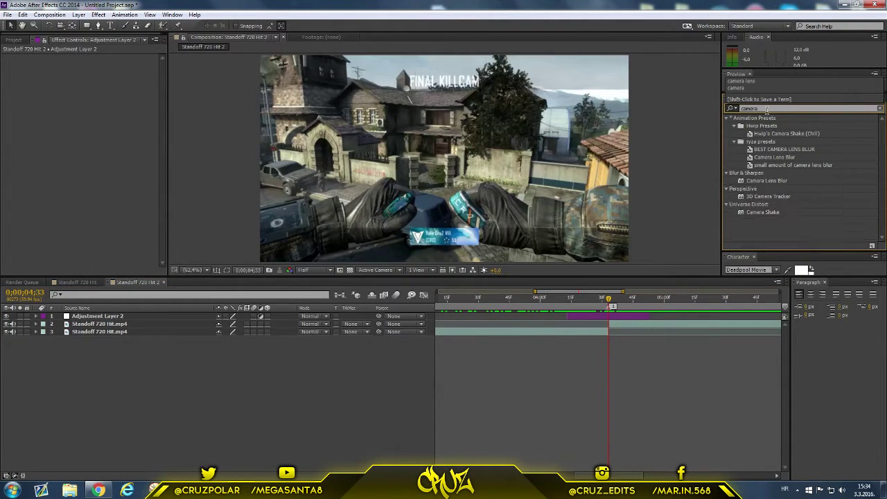
pyautogui.write(' lens')
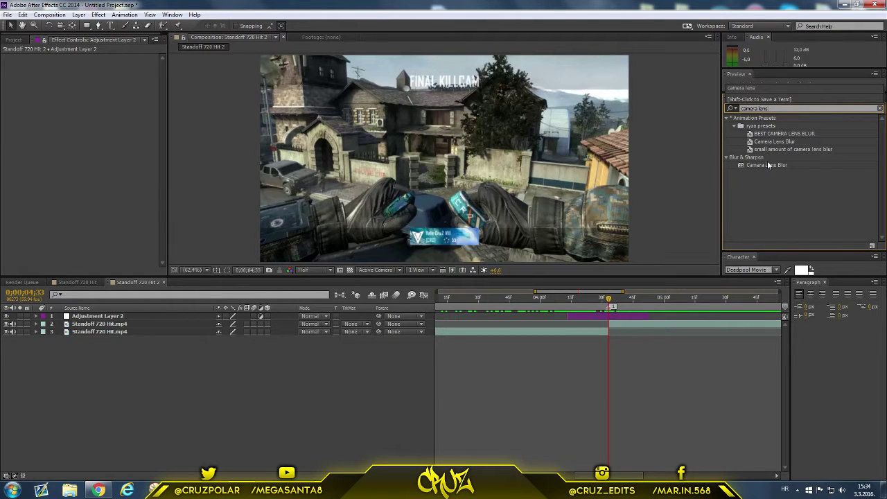
pyautogui.moveTo(767, 165); pyautogui.dragTo(615, 319)
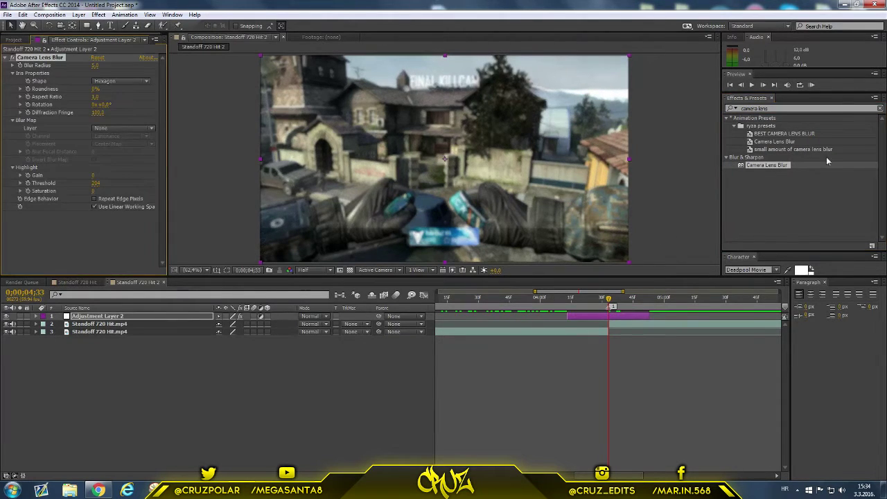
pyautogui.click(880, 109)
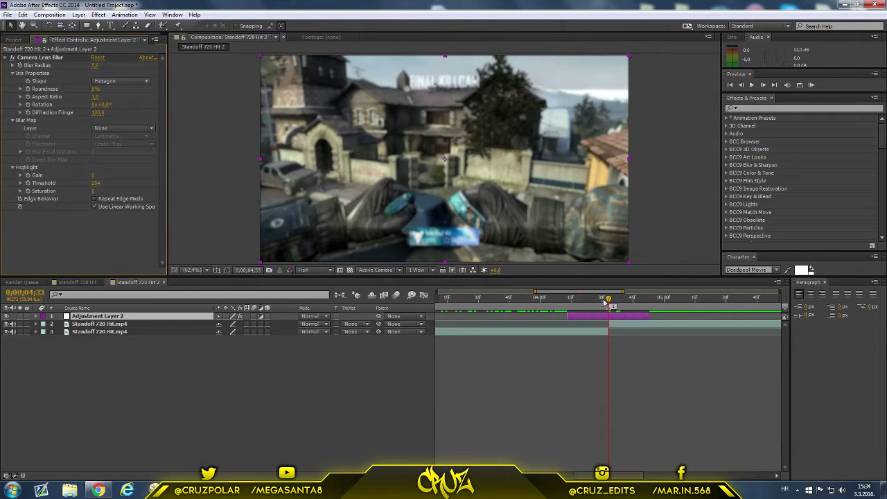
# Step: Turn on Repeat Edge Pixels for the Camera Lens Blur, inspecting the frame's edge up close and fitting the view again
pyautogui.moveTo(608, 303); pyautogui.dragTo(609, 303)
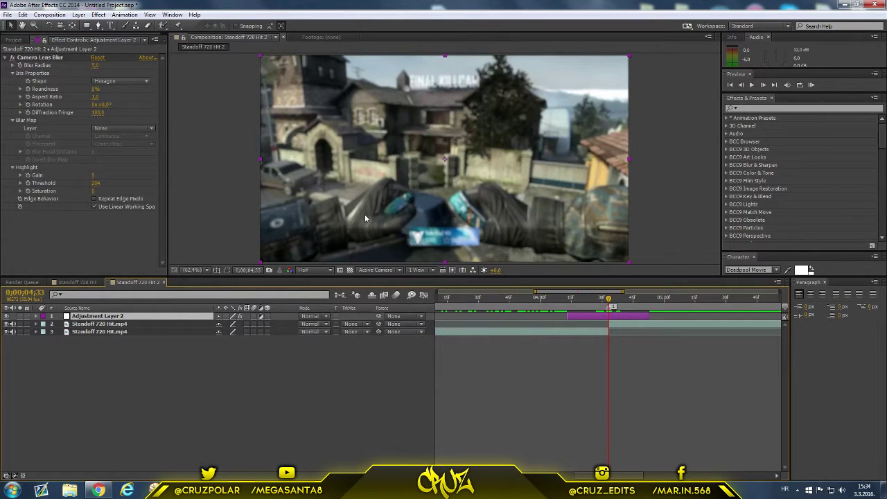
pyautogui.scroll(2, 365, 219)
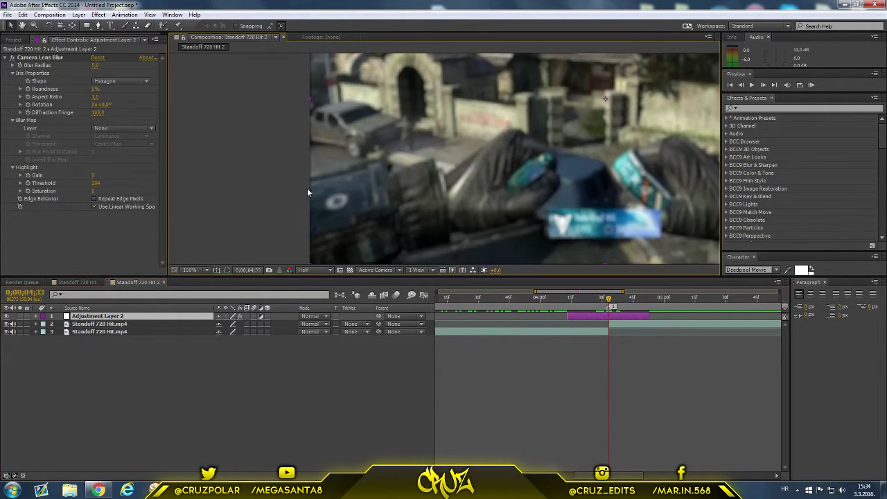
pyautogui.click(95, 200)
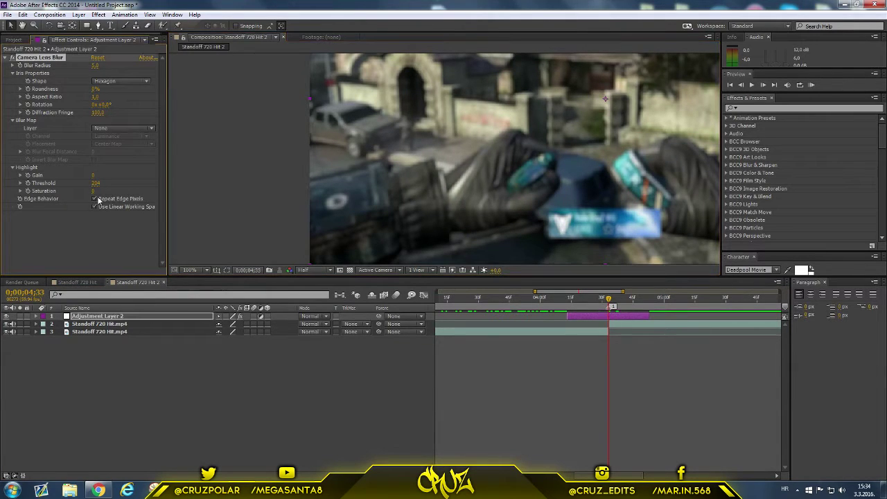
pyautogui.click(205, 270)
pyautogui.click(208, 282)
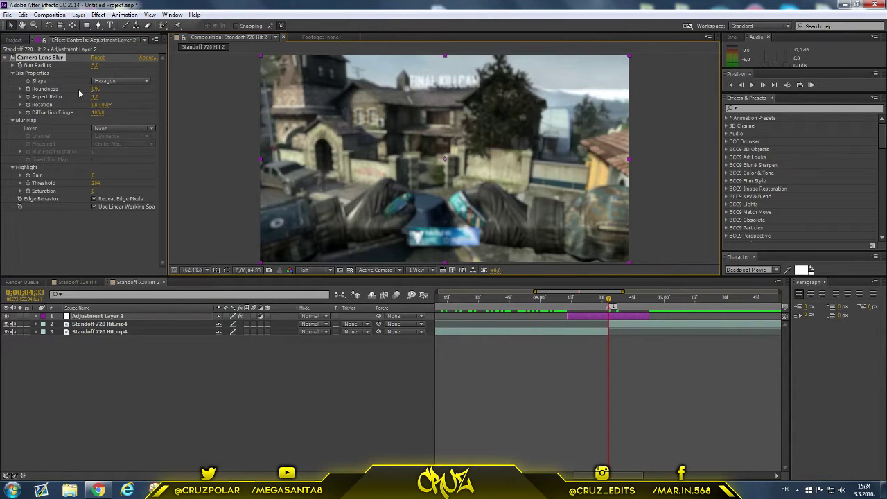
# Step: Set the Camera Lens Blur's Blur Radius to 15 after trying 20
pyautogui.click(95, 67)
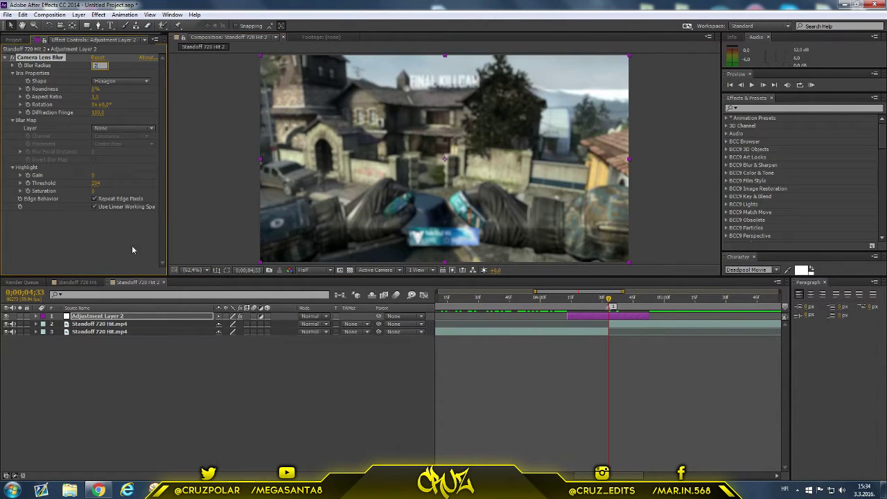
pyautogui.press('Return')
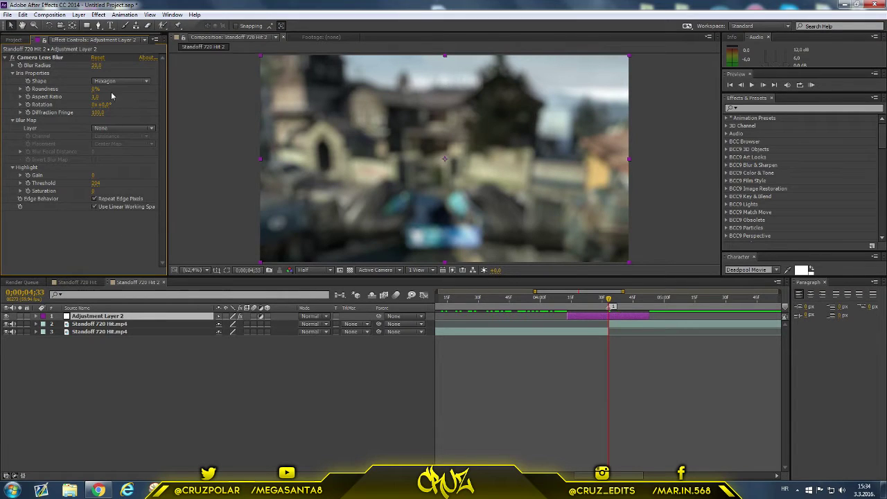
pyautogui.click(97, 66)
pyautogui.write('15')
pyautogui.press('Return')
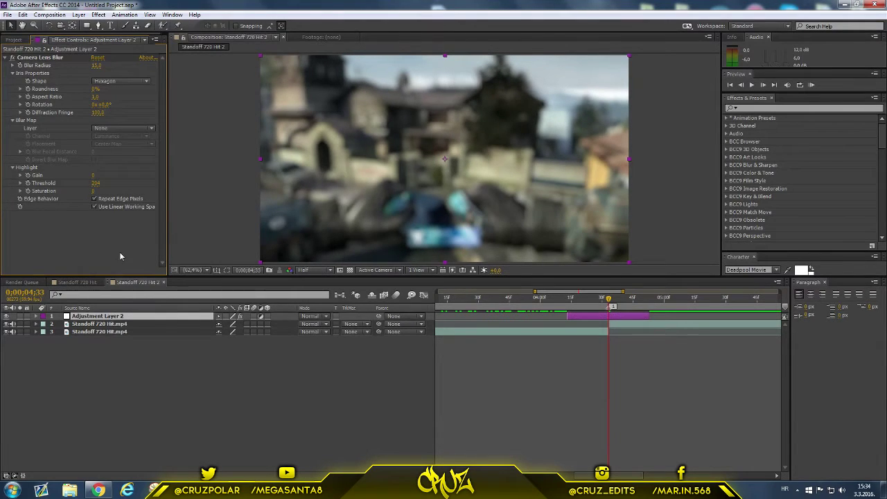
pyautogui.click(97, 66)
pyautogui.write('17')
pyautogui.press('Return')
pyautogui.hotkey('ctrl', 'z')
# Step: Add a Blur Radius keyframe at the cut and zoom the timeline in around it
pyautogui.click(23, 66)
pyautogui.moveTo(461, 475); pyautogui.dragTo(466, 475)
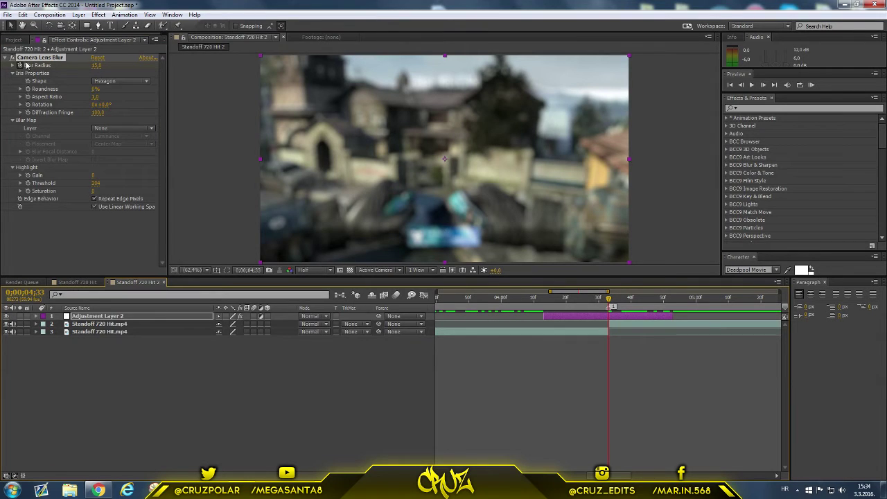
# Step: Rename the adjustment layer to TRANSITION
pyautogui.rightClick(102, 319)
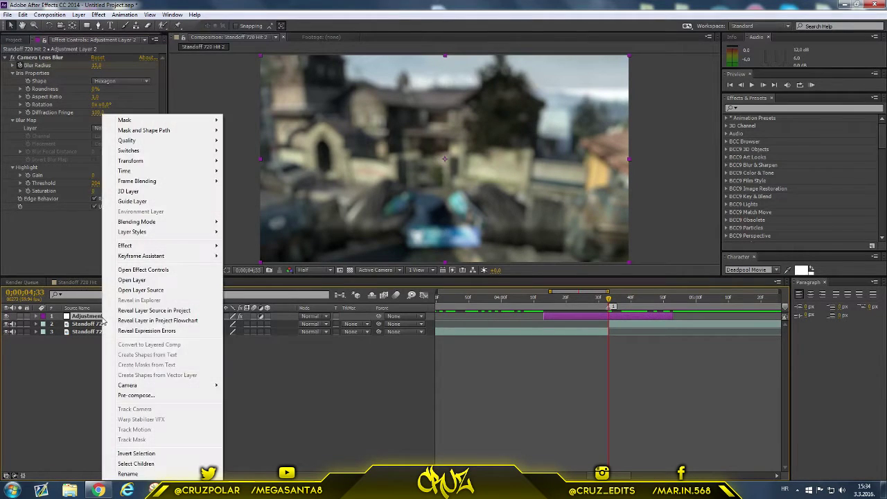
pyautogui.click(86, 316)
pyautogui.rightClick(84, 316)
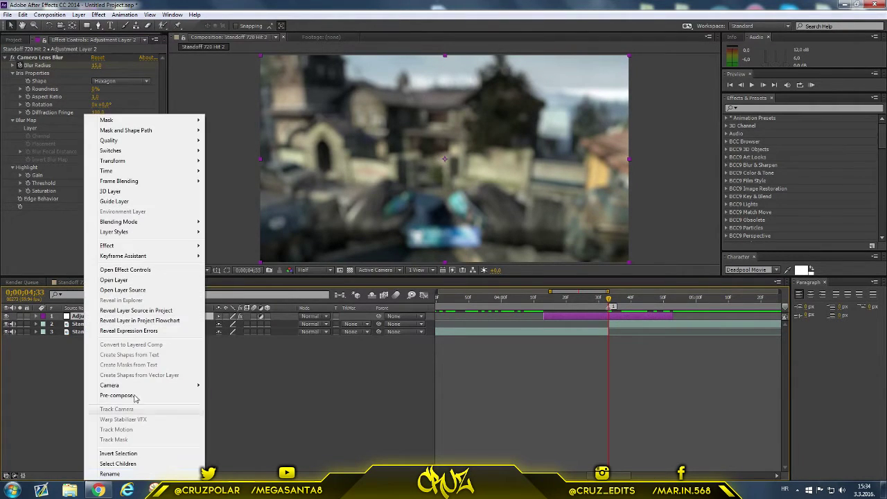
pyautogui.click(135, 474)
pyautogui.write('TRANSITION')
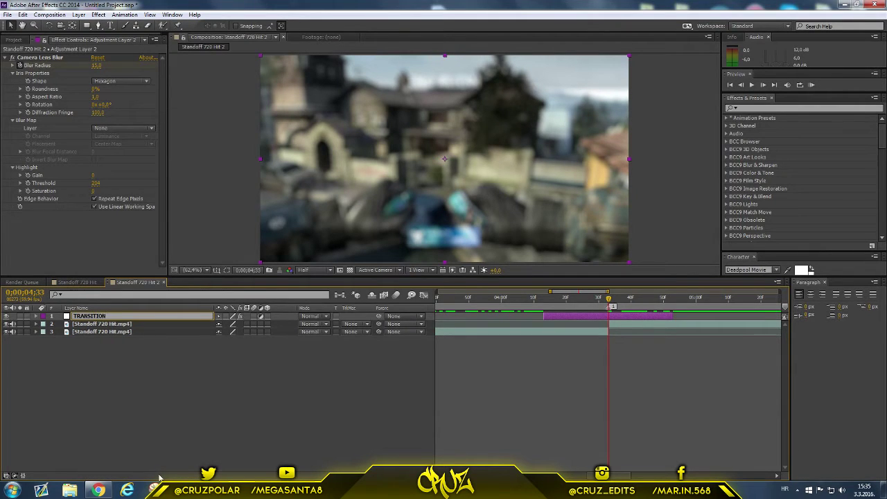
pyautogui.press('Return')
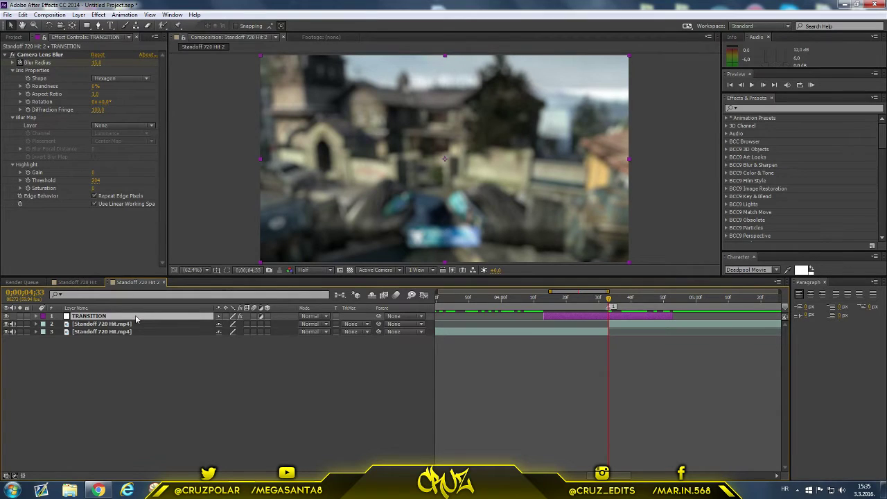
# Step: Reveal the TRANSITION layer's keyframes and set its Blur Radius to 0 at 0;00;04;53, the layer's end
pyautogui.press('u')
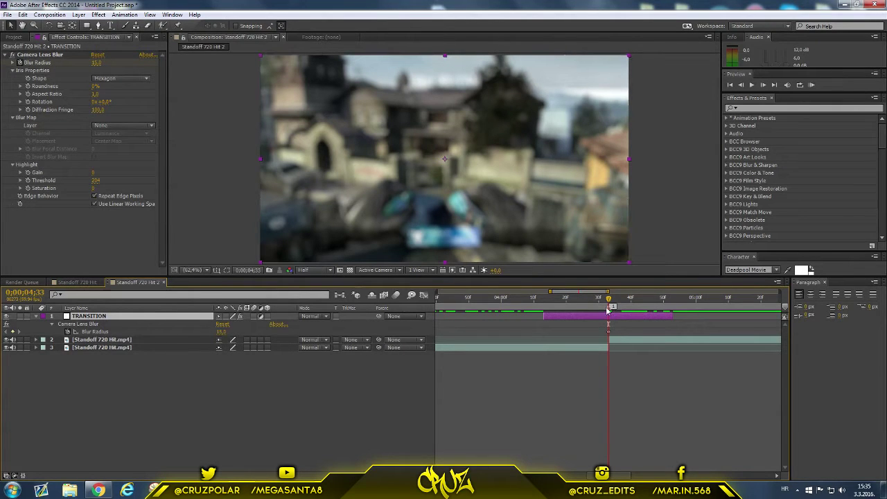
pyautogui.moveTo(610, 306); pyautogui.dragTo(675, 306)
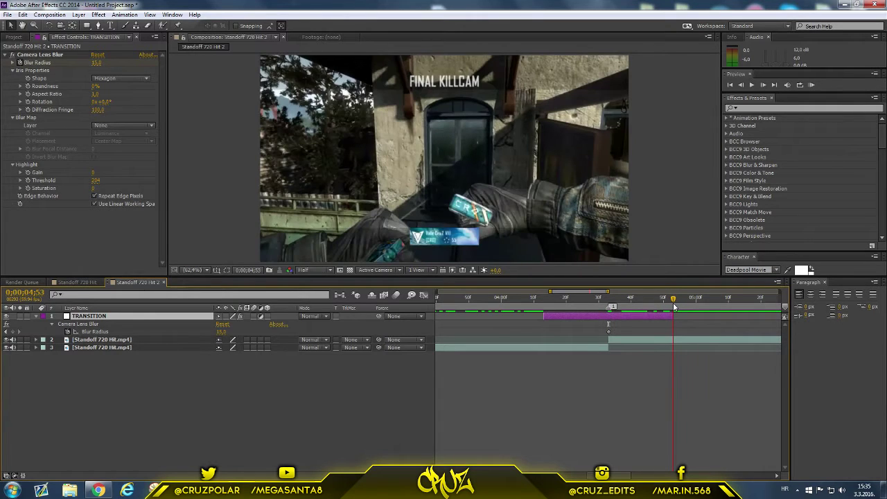
pyautogui.click(742, 85)
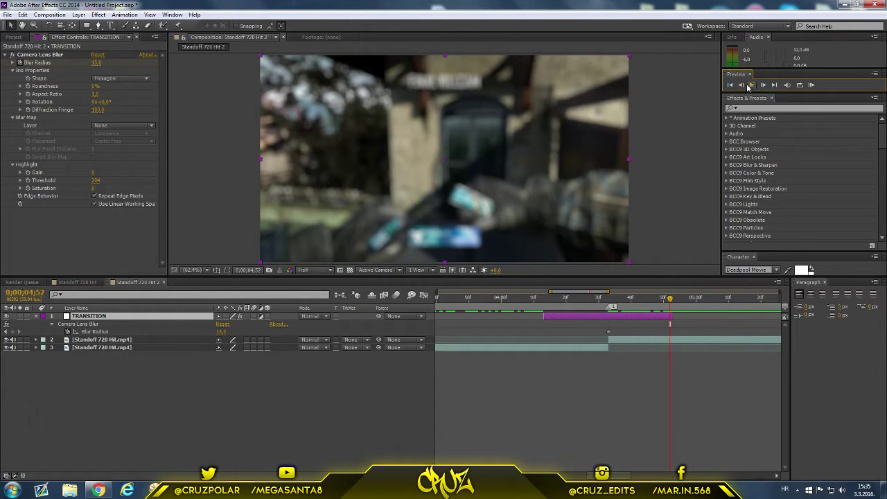
pyautogui.click(763, 86)
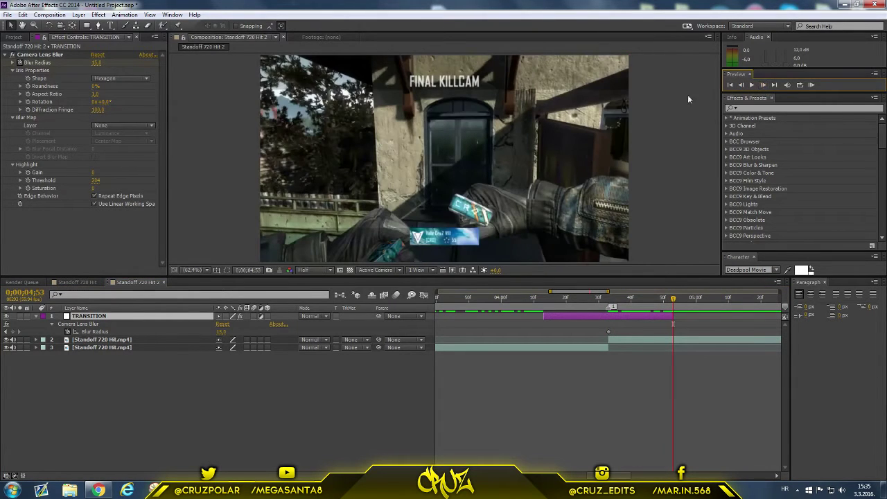
pyautogui.click(97, 63)
pyautogui.write('0')
pyautogui.press('Return')
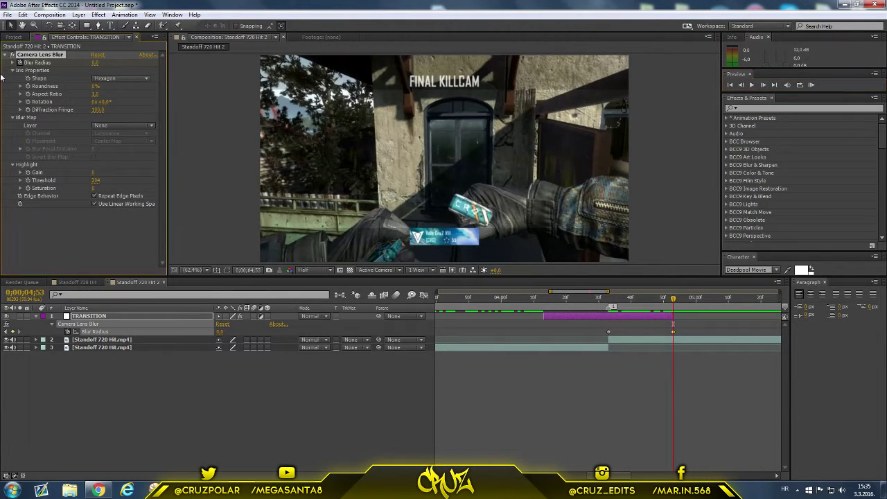
# Step: Set the Blur Radius to 0 at 0;00;04;13, where the TRANSITION layer begins
pyautogui.moveTo(612, 303); pyautogui.dragTo(544, 303)
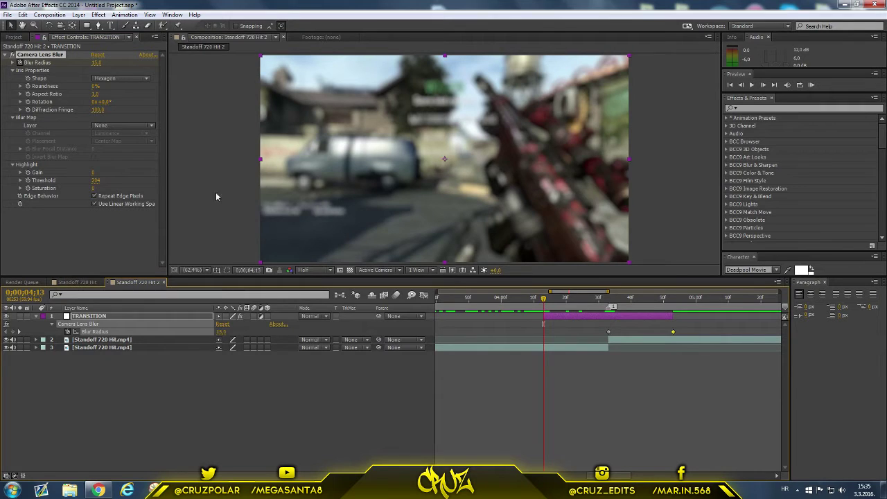
pyautogui.click(97, 64)
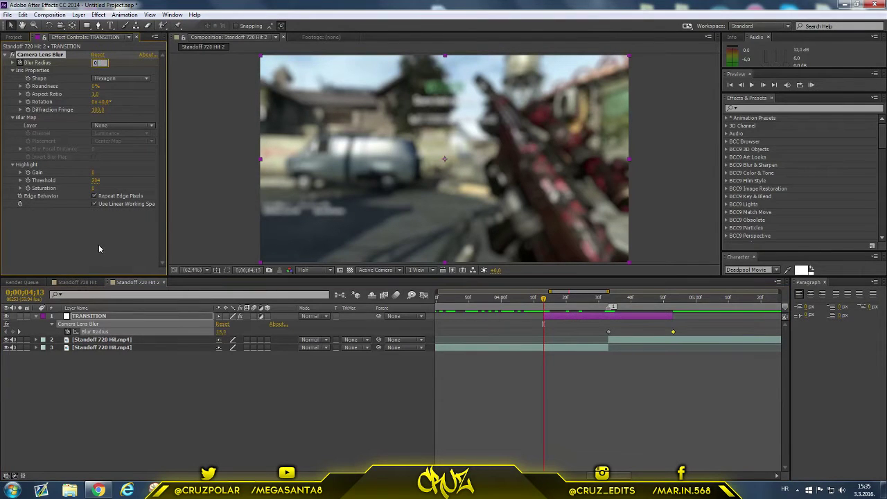
pyautogui.write('0')
pyautogui.press('Return')
# Step: Apply Easy Ease to all three Blur Radius keyframes of the TRANSITION layer
pyautogui.moveTo(545, 303); pyautogui.dragTo(672, 328)
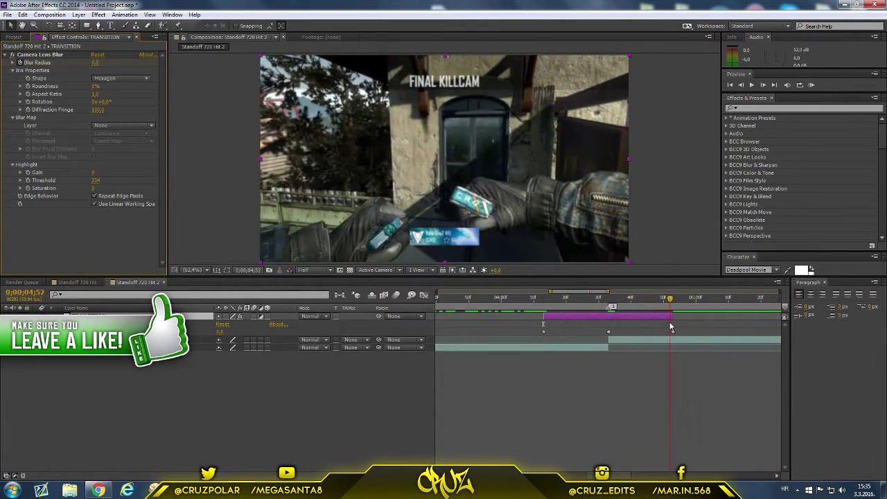
pyautogui.hotkey('ctrl', 'v')
pyautogui.moveTo(534, 334); pyautogui.dragTo(697, 338)
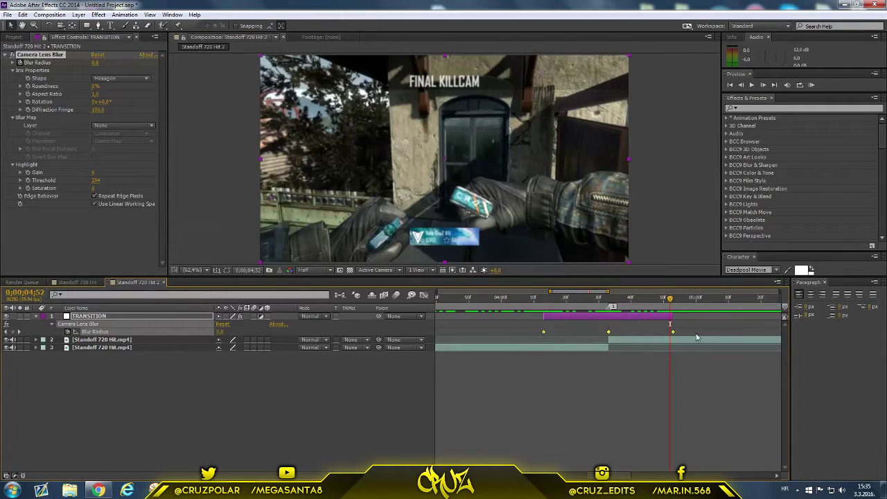
pyautogui.rightClick(609, 334)
pyautogui.moveTo(655, 449)
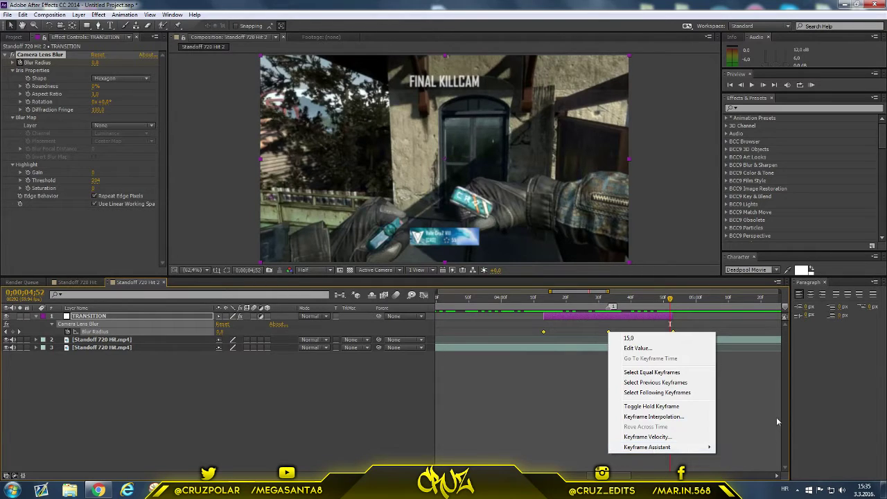
pyautogui.moveTo(706, 451)
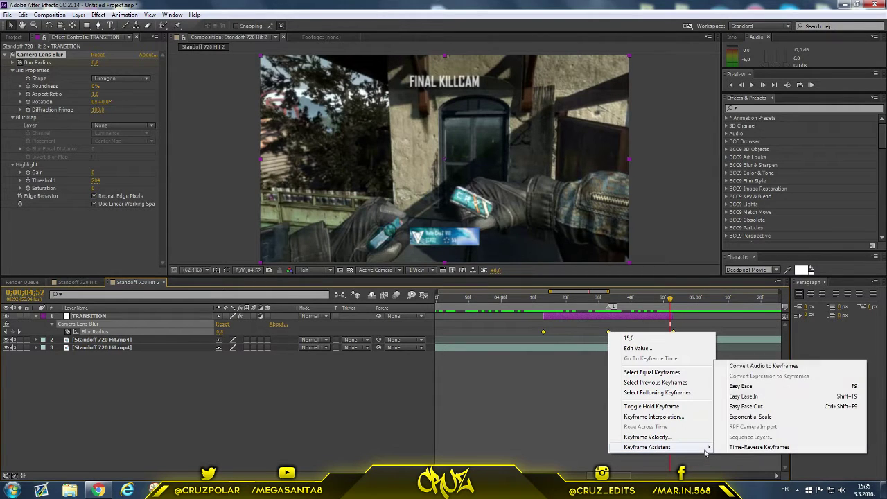
pyautogui.click(762, 388)
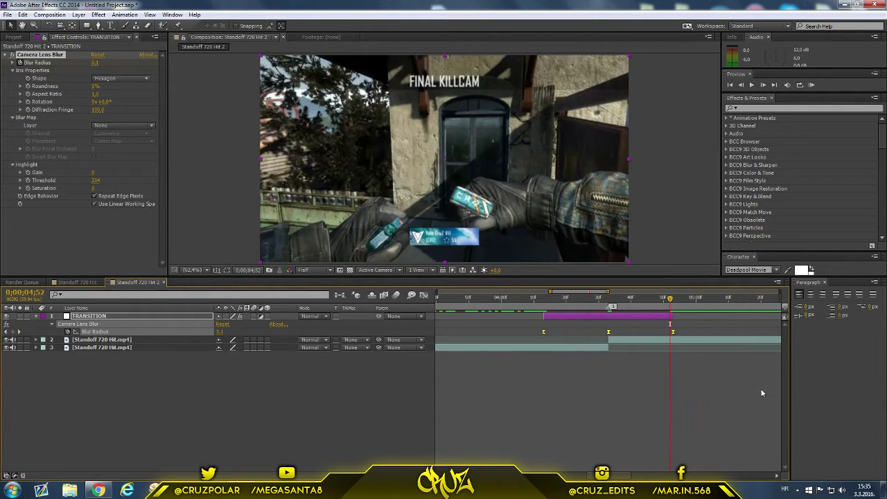
# Step: Reshape the Blur Radius value curve in the Graph Editor into a wide rounded arch by extending the handles of all three keyframes
pyautogui.click(425, 296)
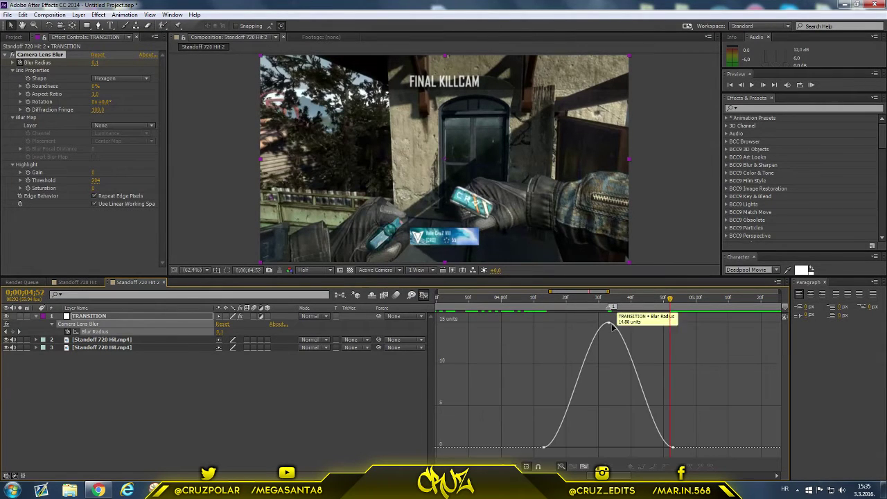
pyautogui.moveTo(630, 323); pyautogui.dragTo(656, 333)
pyautogui.moveTo(652, 449); pyautogui.dragTo(678, 392)
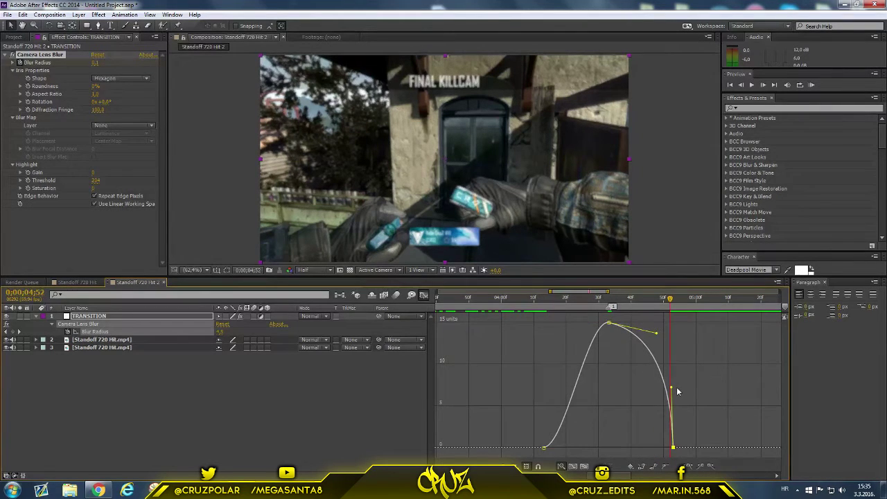
pyautogui.click(544, 447)
pyautogui.moveTo(567, 448); pyautogui.dragTo(555, 376)
pyautogui.moveTo(587, 327); pyautogui.dragTo(566, 332)
pyautogui.moveTo(469, 476); pyautogui.dragTo(470, 475)
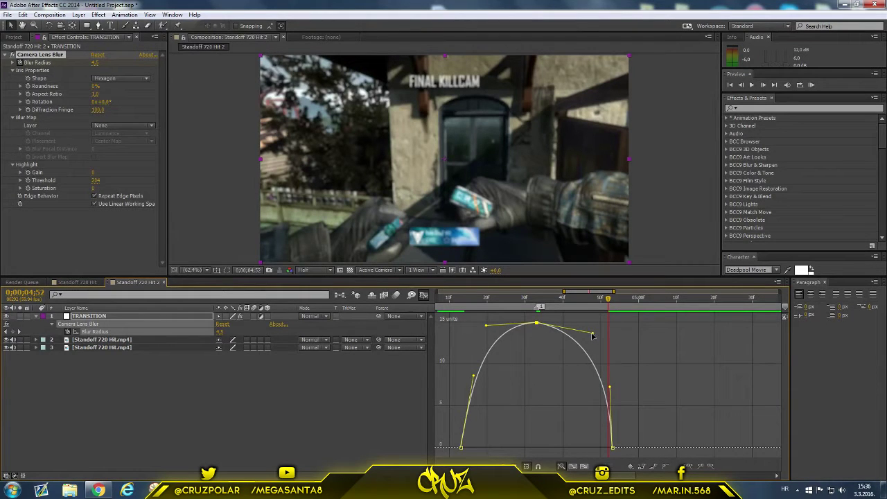
# Step: Raise the first keyframe's outgoing handle on the Blur Radius curve so the blur builds up faster
pyautogui.click(468, 303)
pyautogui.moveTo(468, 310); pyautogui.dragTo(474, 330)
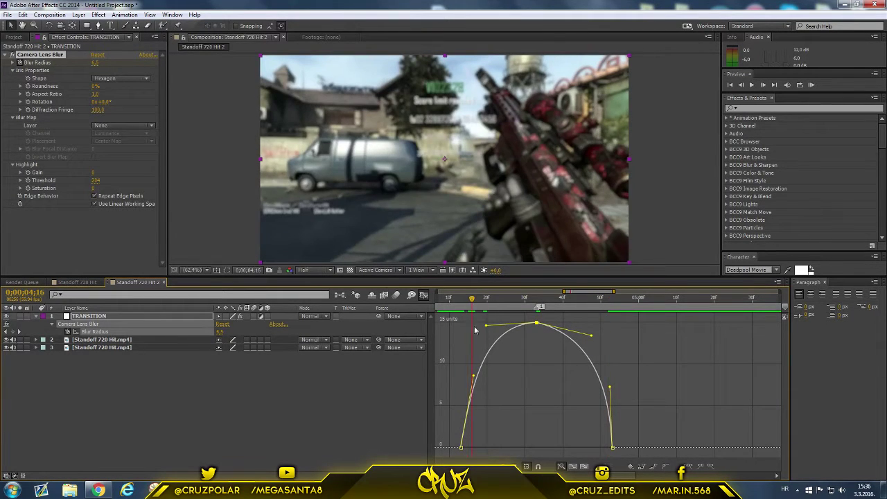
pyautogui.moveTo(475, 376); pyautogui.dragTo(462, 338)
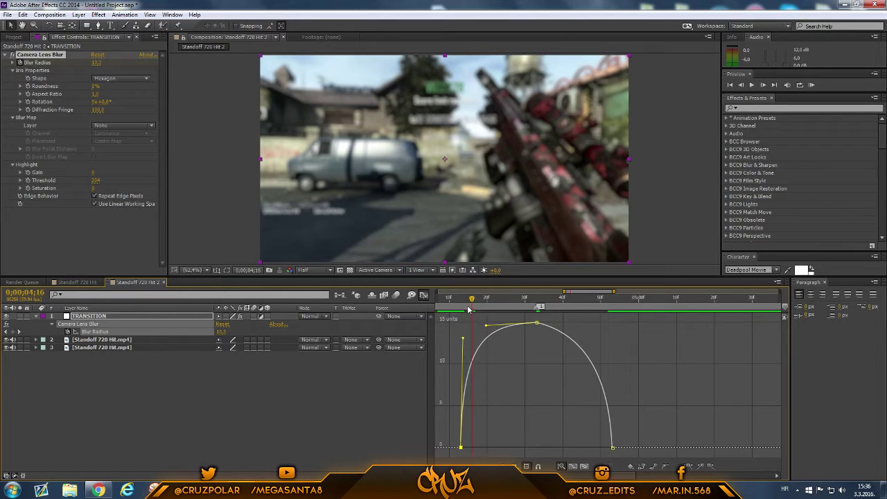
pyautogui.moveTo(471, 302)
pyautogui.mouseDown()
pyautogui.moveTo(504, 307)
pyautogui.moveTo(458, 316)
pyautogui.moveTo(475, 310)
pyautogui.mouseUp()
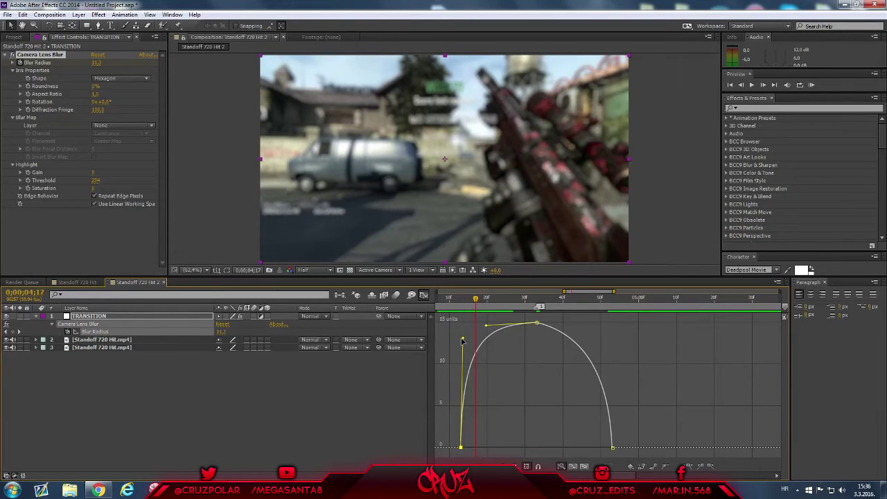
pyautogui.moveTo(464, 340); pyautogui.dragTo(475, 344)
# Step: Pull the last keyframe's incoming handle inward to soften the end of the Blur Radius curve, and close the Graph Editor
pyautogui.moveTo(476, 302); pyautogui.dragTo(614, 349)
pyautogui.click(613, 449)
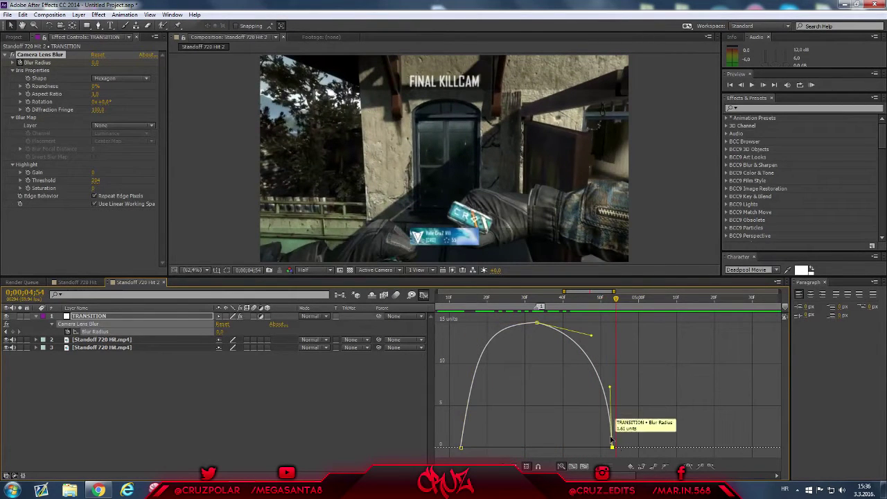
pyautogui.moveTo(611, 390); pyautogui.dragTo(593, 397)
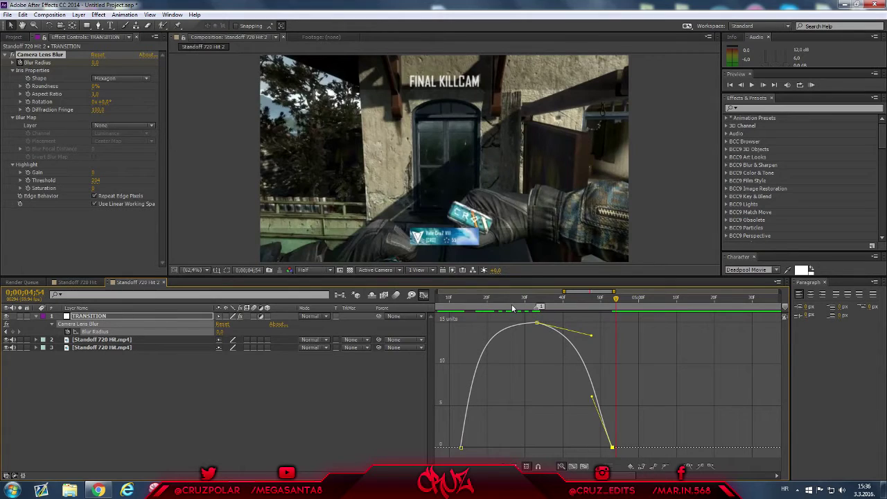
pyautogui.moveTo(513, 308); pyautogui.dragTo(614, 340)
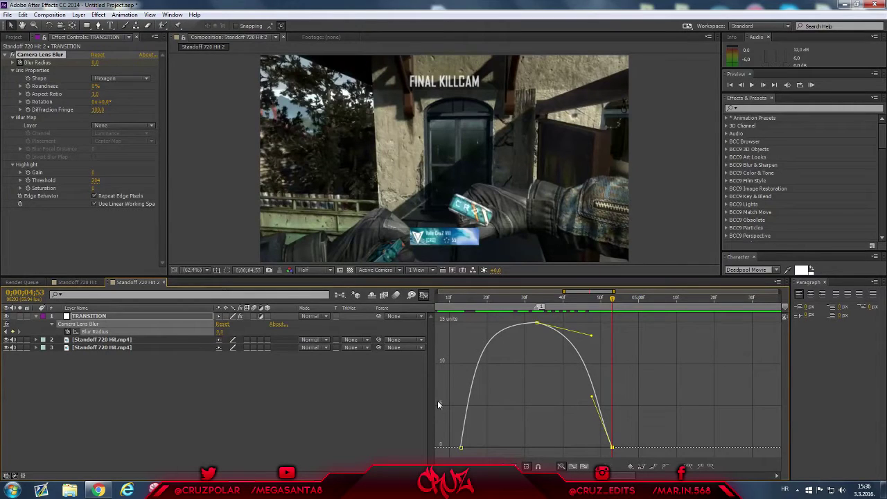
pyautogui.click(425, 296)
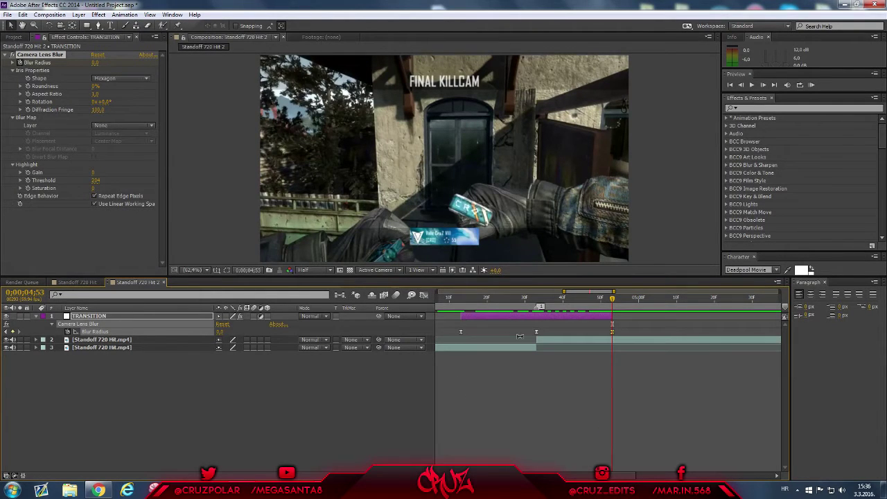
# Step: Start the work area at 0;00;04;10 and preview the blur transition
pyautogui.moveTo(464, 308); pyautogui.dragTo(449, 331)
pyautogui.press('=')
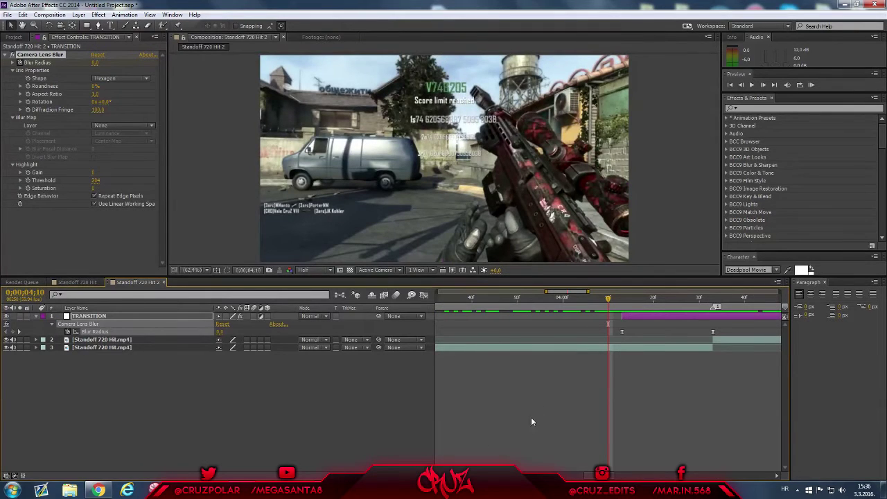
pyautogui.scroll(-1, 608, 324)
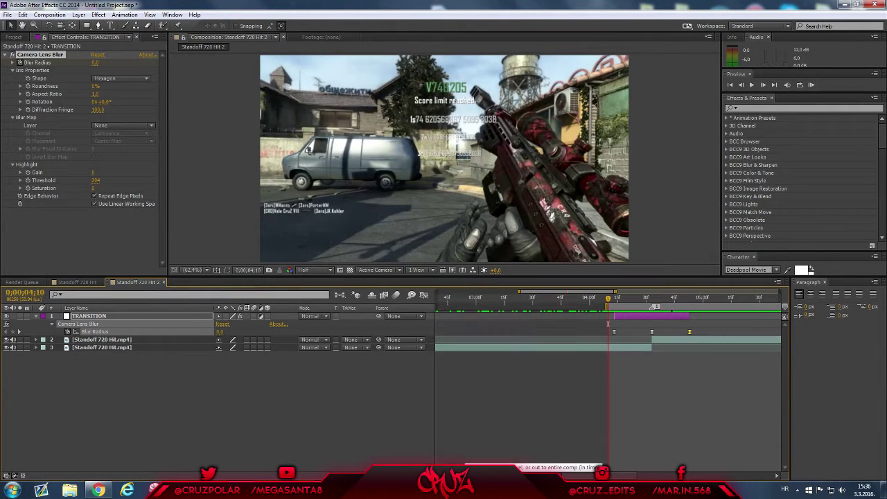
pyautogui.press('space')
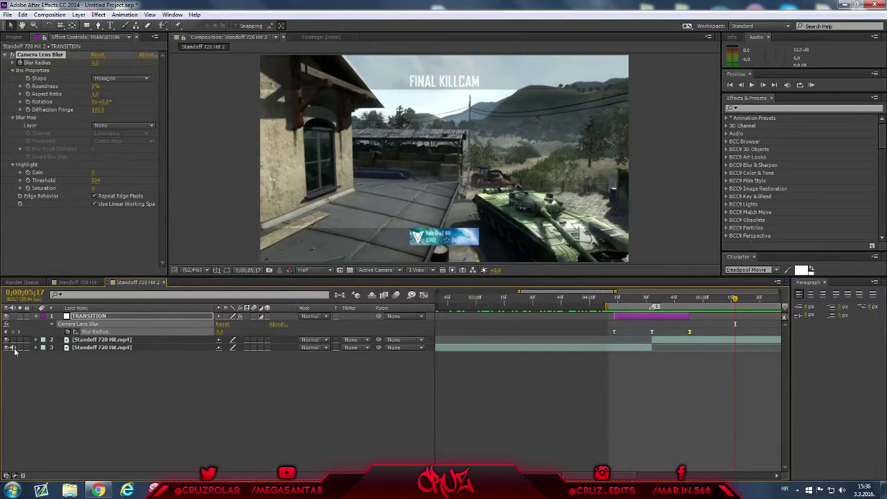
# Step: Mute the audio of both clip layers and rename the clip before the cut to 1st
pyautogui.click(174, 408)
pyautogui.click(114, 340)
pyautogui.click(121, 348)
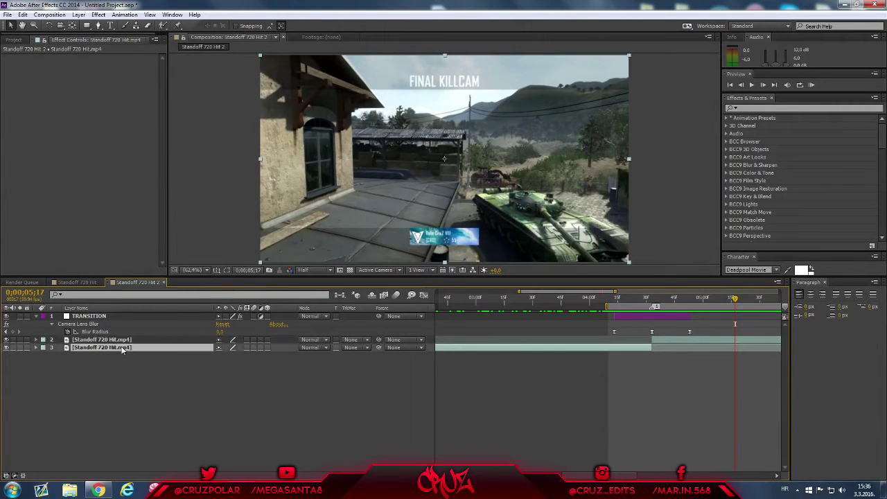
pyautogui.rightClick(121, 347)
pyautogui.click(157, 475)
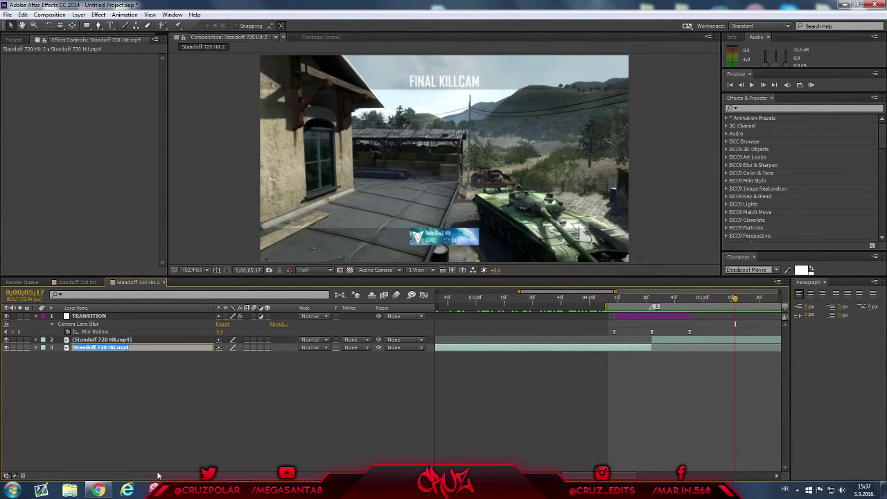
pyautogui.write('1st')
pyautogui.click(109, 428)
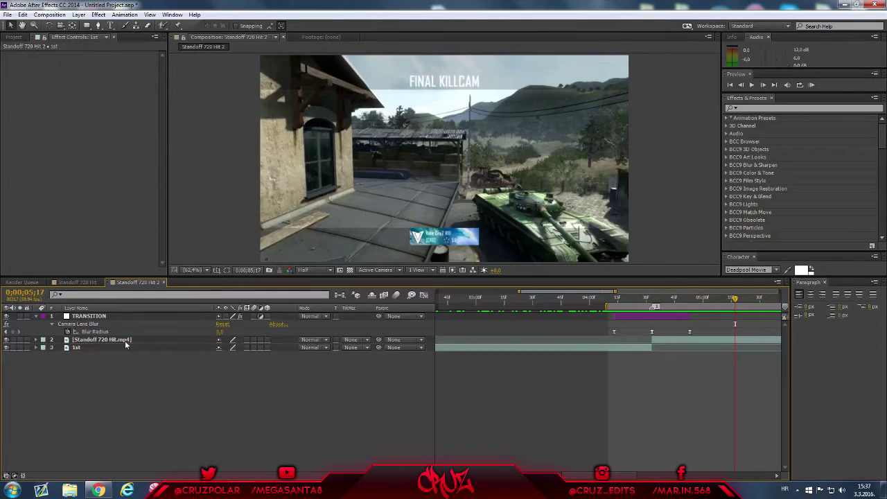
# Step: Rename the clip layer after the cut to 2nd
pyautogui.rightClick(125, 340)
pyautogui.click(172, 474)
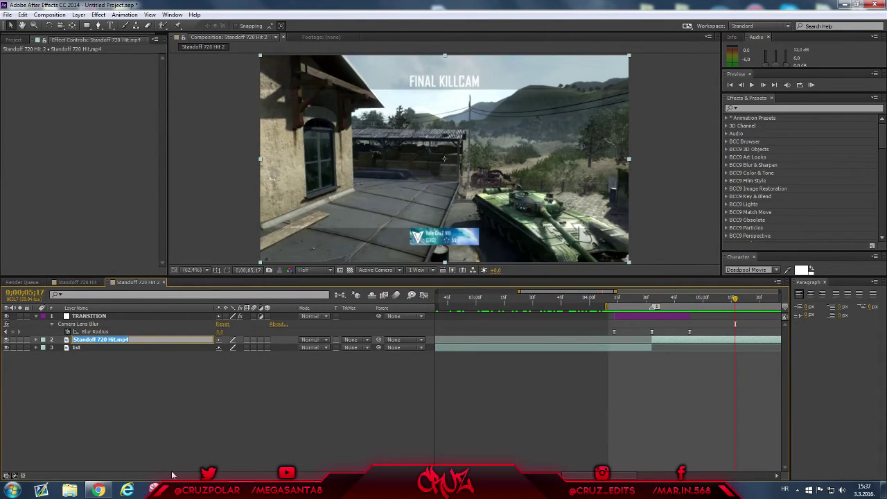
pyautogui.write('2nd')
pyautogui.press('Return')
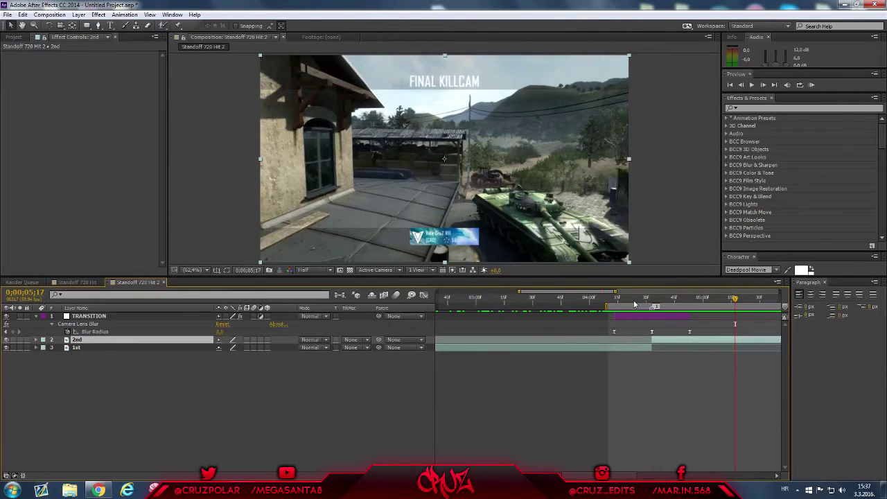
# Step: Place the playhead at the cut, 0;00;04;33, collapse the TRANSITION layer and reveal the Scale property of the 1st layer
pyautogui.moveTo(634, 305); pyautogui.dragTo(653, 310)
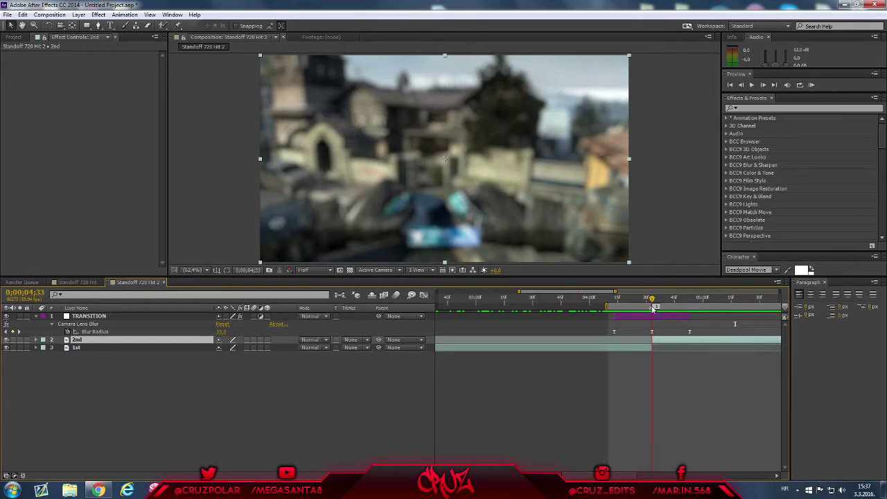
pyautogui.click(647, 348)
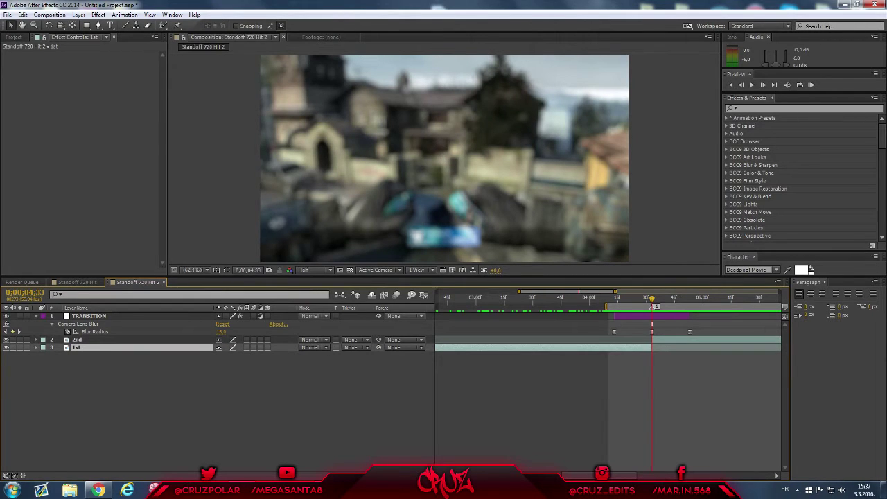
pyautogui.press('=')
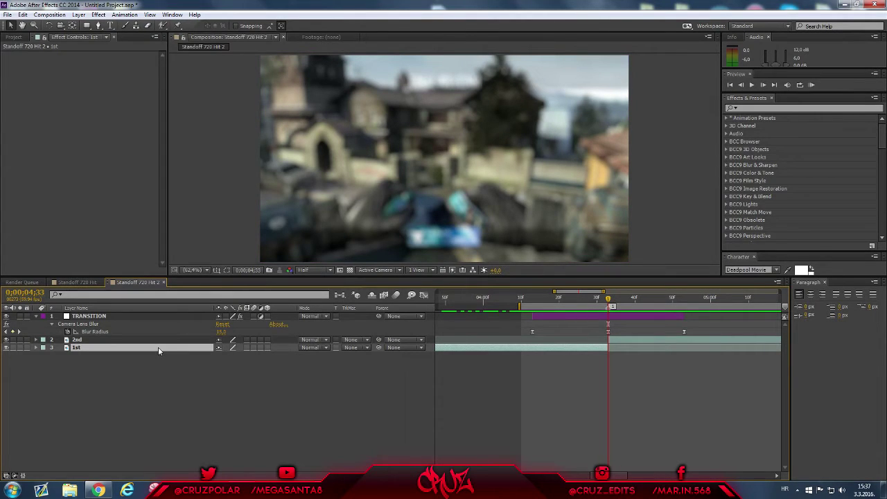
pyautogui.click(36, 317)
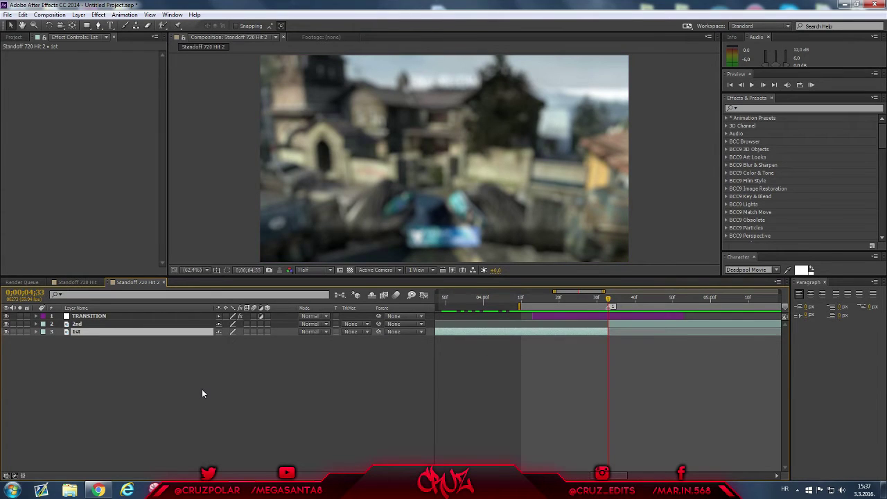
pyautogui.press('s')
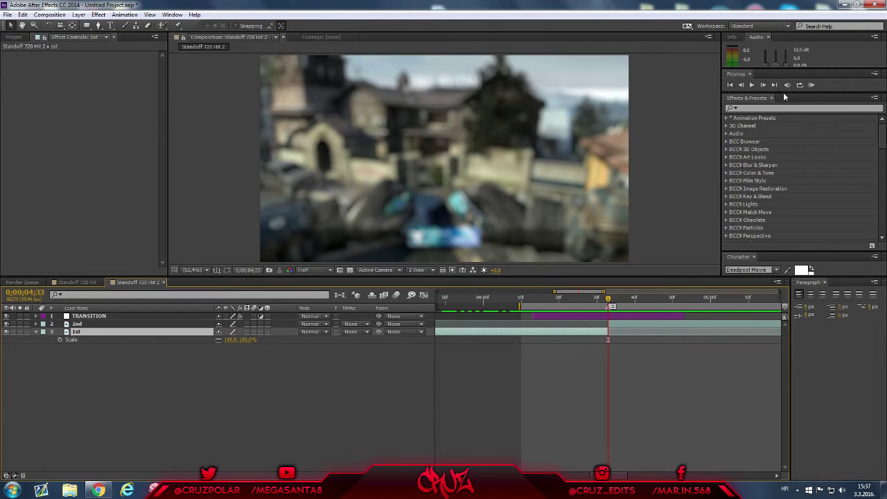
# Step: Dismiss the Windows color scheme prompt for good and add a Scale keyframe to the 1st layer at 0;00;04;29, four frames before the cut
pyautogui.click(743, 85)
pyautogui.click(743, 85)
pyautogui.click(743, 86)
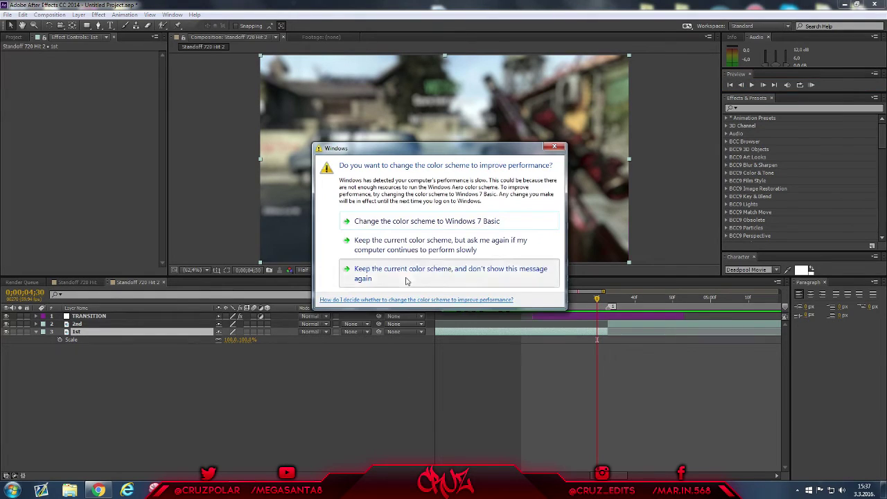
pyautogui.click(406, 276)
pyautogui.click(763, 85)
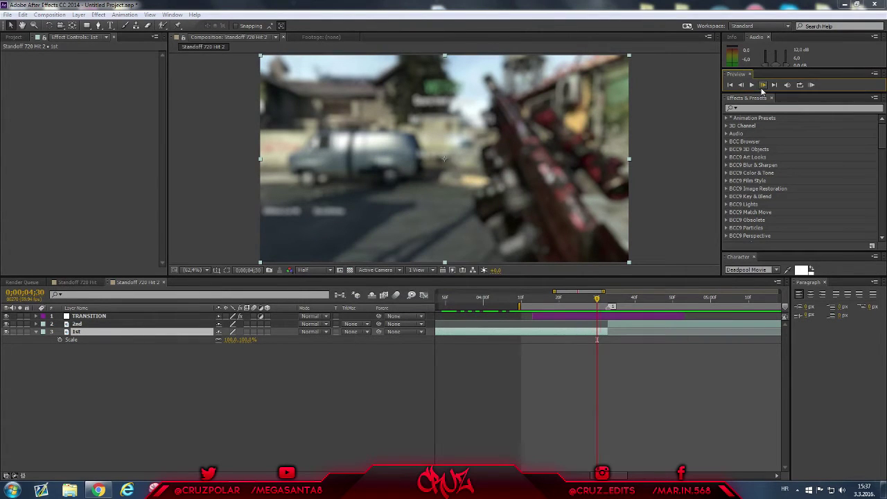
pyautogui.click(763, 84)
pyautogui.click(762, 84)
pyautogui.click(741, 85)
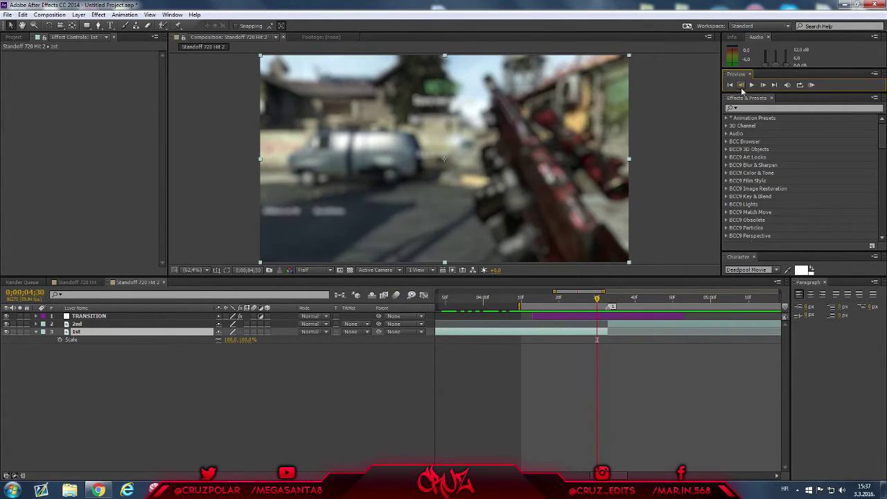
pyautogui.click(741, 85)
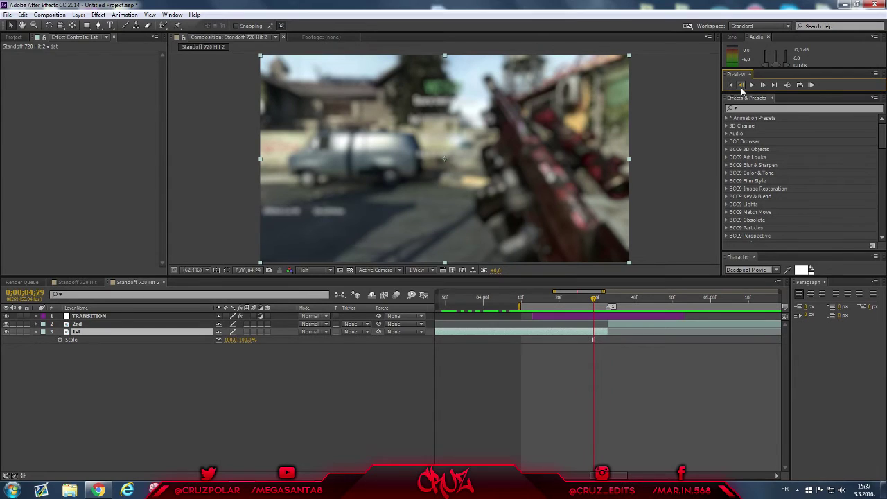
pyautogui.click(61, 340)
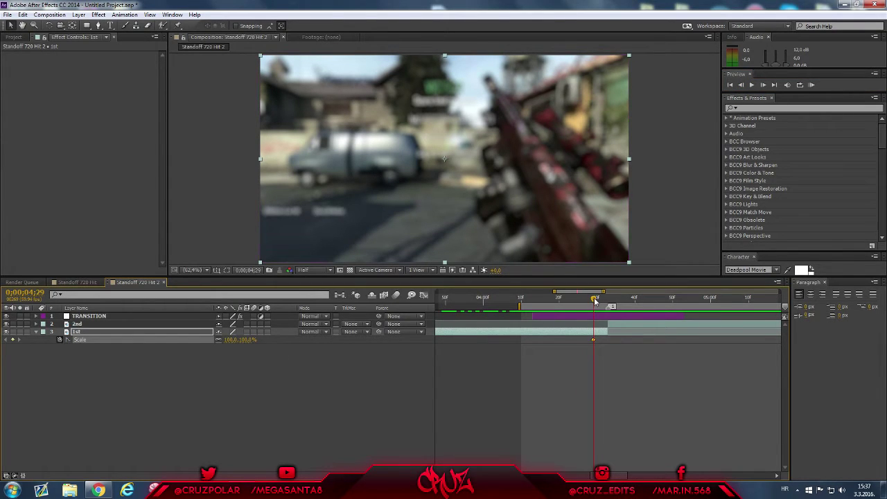
# Step: Add a second Scale keyframe with a new value to the 1st layer at 0;00;04;33 and return the playhead to 0;00;04;29
pyautogui.moveTo(595, 301); pyautogui.dragTo(611, 307)
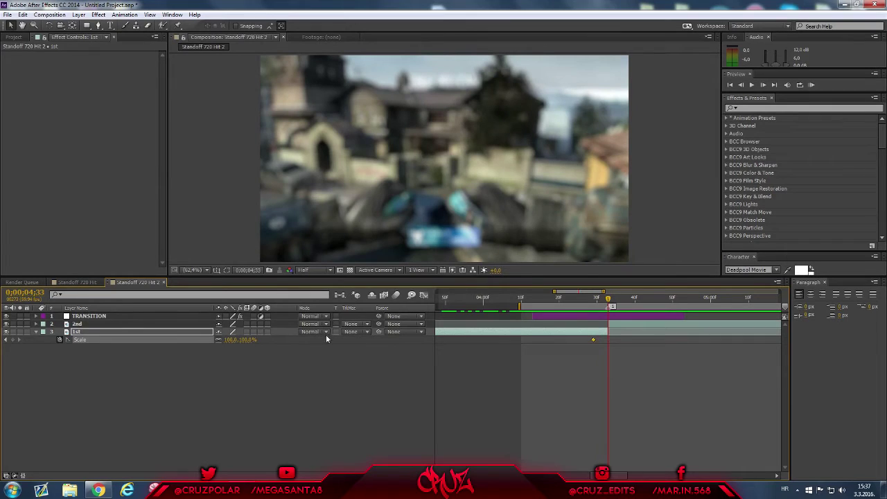
pyautogui.click(248, 341)
pyautogui.write('20')
pyautogui.click(311, 407)
pyautogui.click(595, 305)
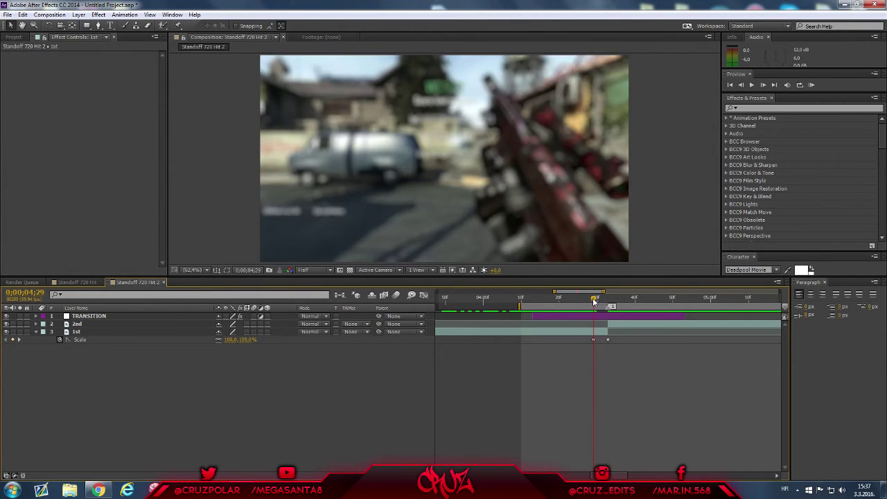
# Step: Set the 1st layer's Scale keyframe at 0;00;04;33 to 300% and check the zoom around the cut
pyautogui.doubleClick(764, 85)
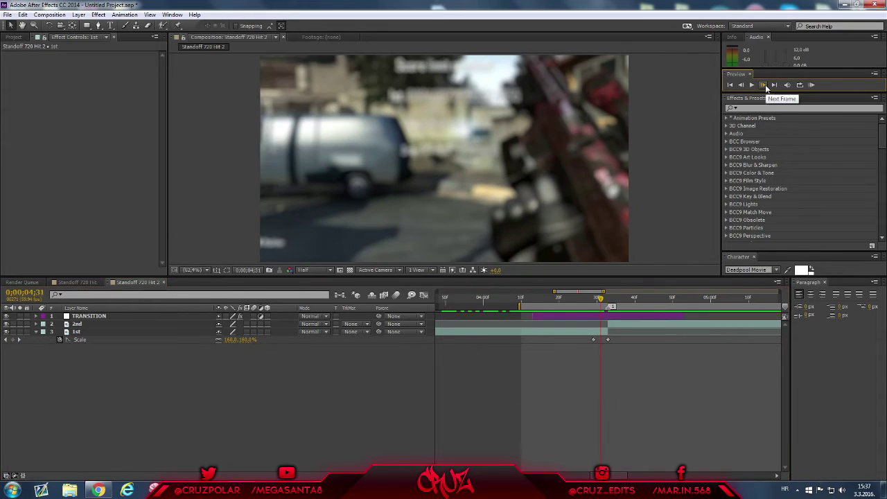
pyautogui.click(764, 85)
pyautogui.click(763, 84)
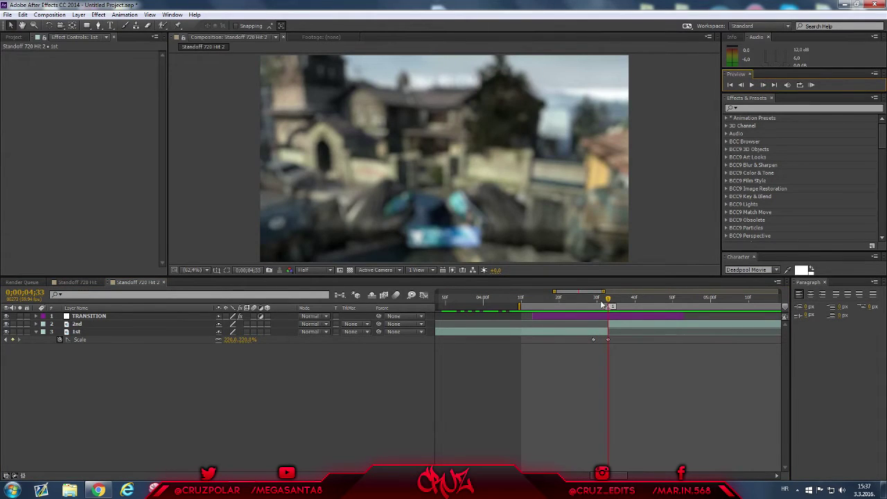
pyautogui.moveTo(588, 305); pyautogui.dragTo(608, 307)
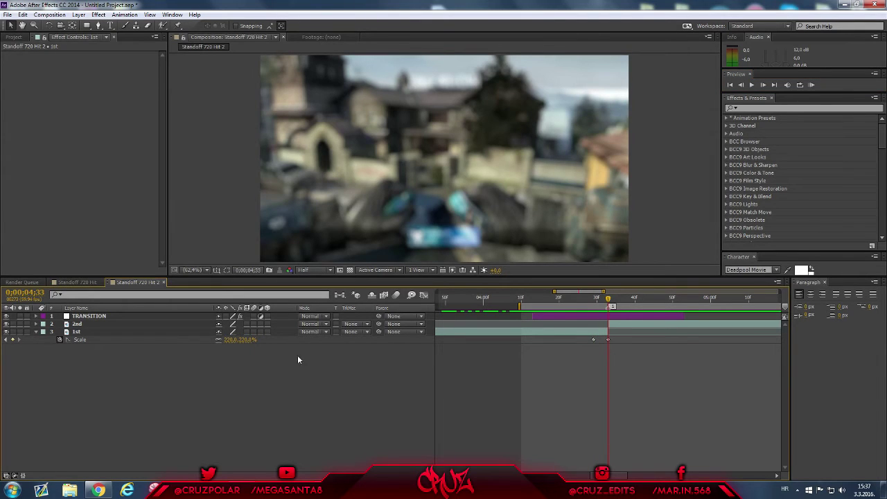
pyautogui.click(247, 339)
pyautogui.write('120')
pyautogui.click(311, 391)
pyautogui.moveTo(607, 300)
pyautogui.mouseDown()
pyautogui.moveTo(593, 301)
pyautogui.moveTo(633, 310)
pyautogui.moveTo(538, 317)
pyautogui.mouseUp()
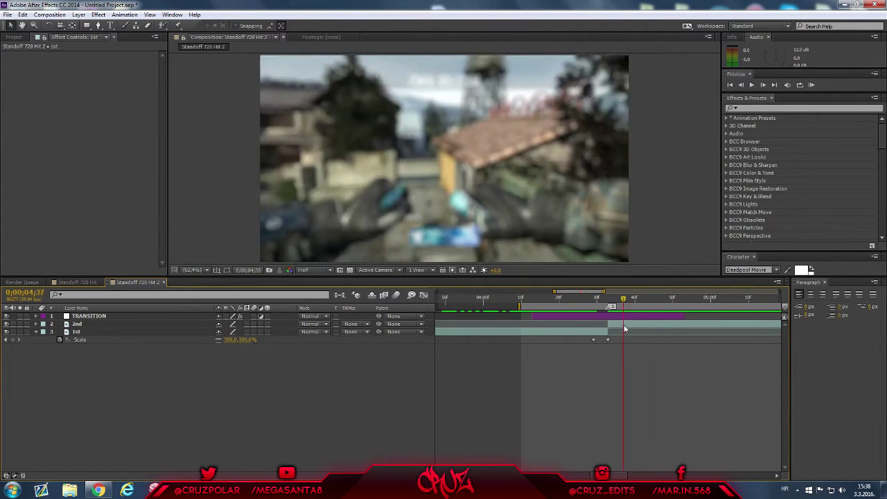
# Step: Inspect the 1st layer's Scale curve and apply Easy Ease to both of its Scale keyframes
pyautogui.moveTo(587, 337); pyautogui.dragTo(644, 348)
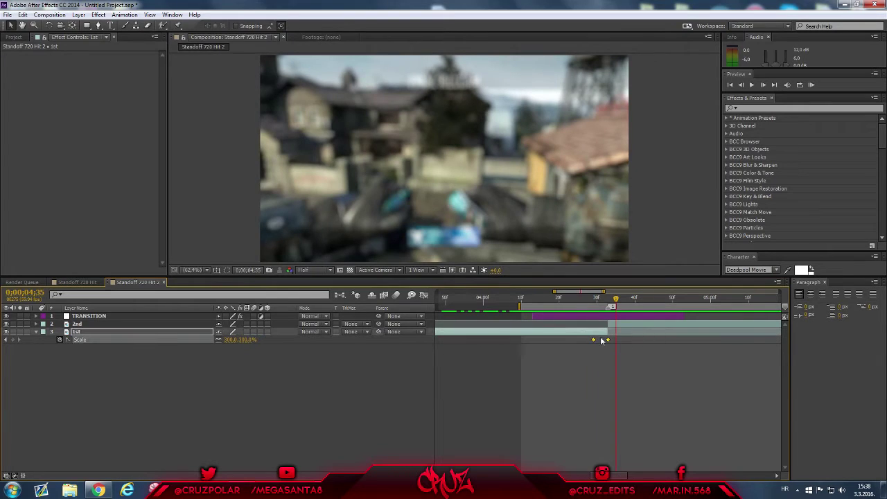
pyautogui.rightClick(610, 343)
pyautogui.click(591, 411)
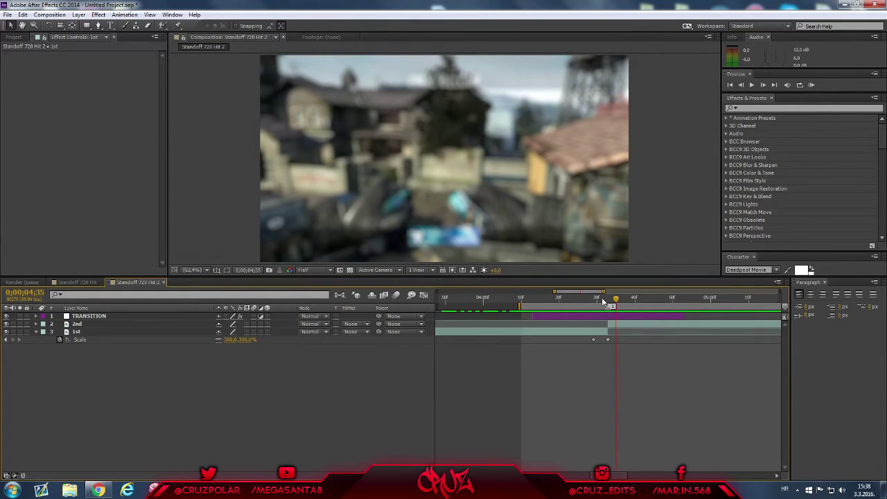
pyautogui.click(594, 341)
pyautogui.click(424, 296)
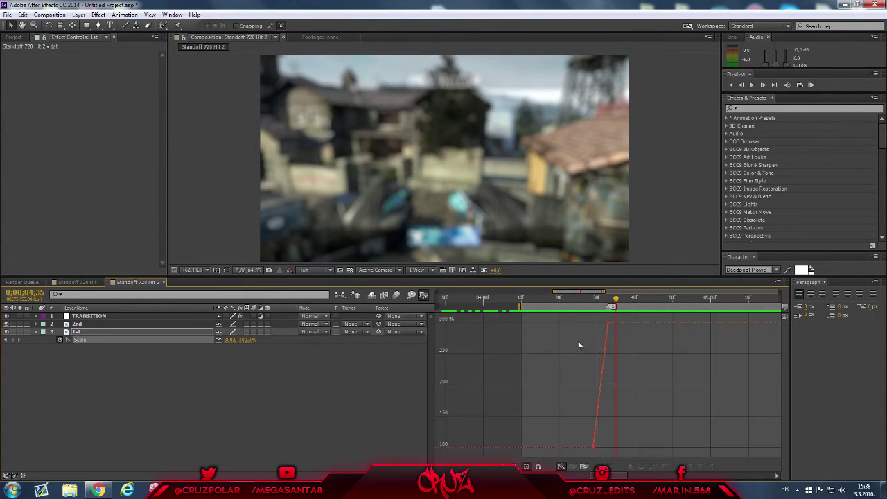
pyautogui.click(608, 324)
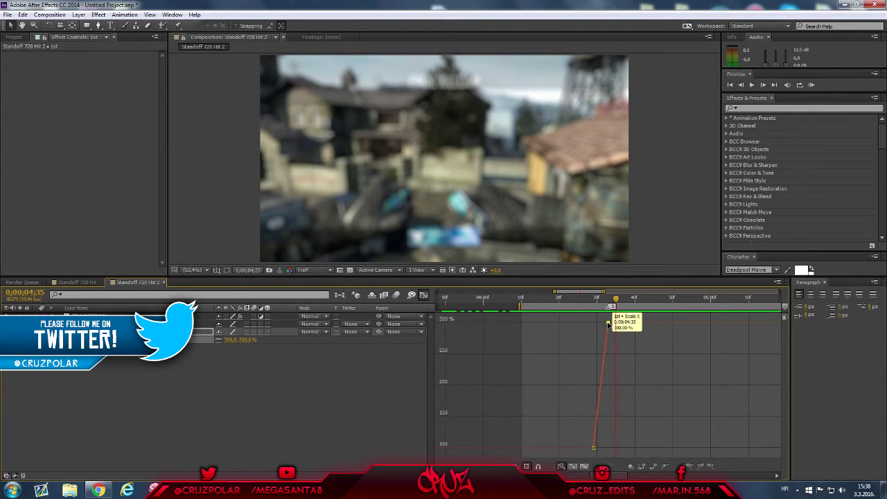
pyautogui.click(424, 295)
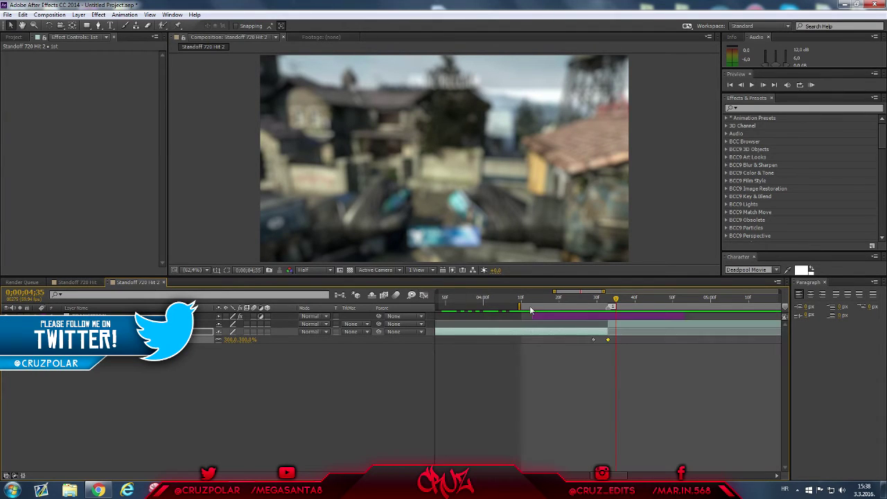
pyautogui.rightClick(612, 341)
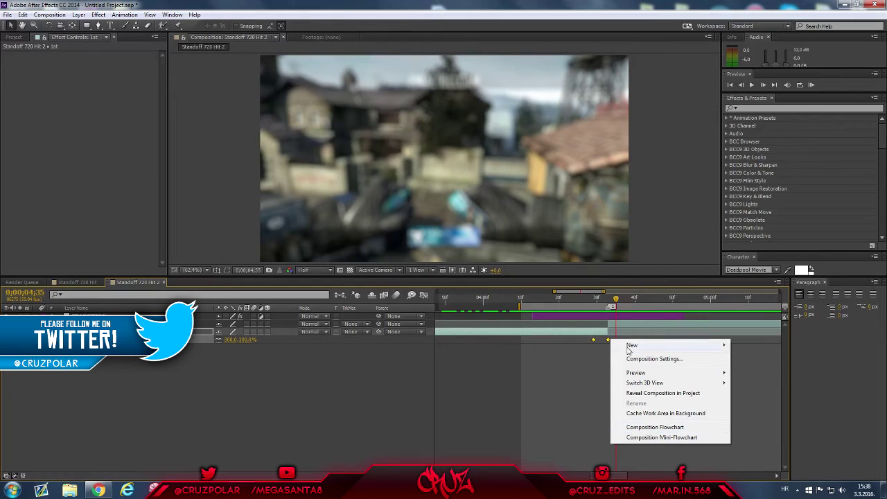
pyautogui.rightClick(593, 340)
pyautogui.moveTo(659, 455)
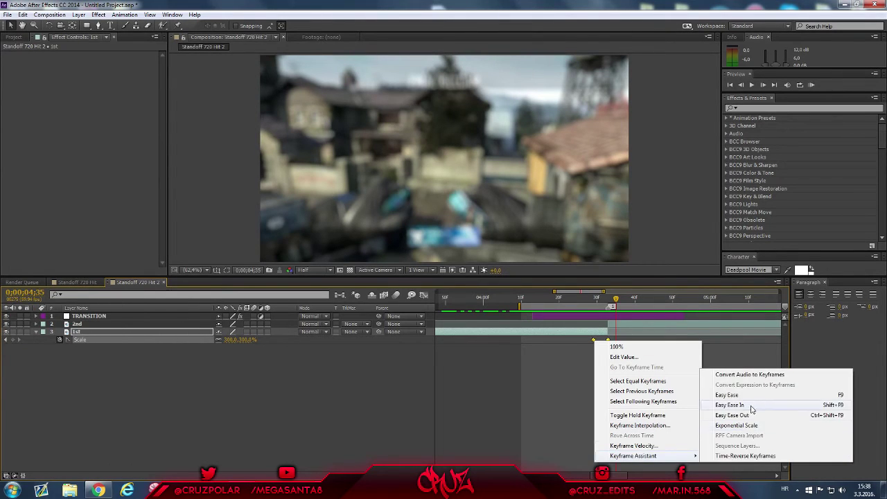
pyautogui.click(754, 398)
# Step: Shape the 1st layer's Scale value graph to rise steeply from the first keyframe and level off toward the second
pyautogui.click(424, 295)
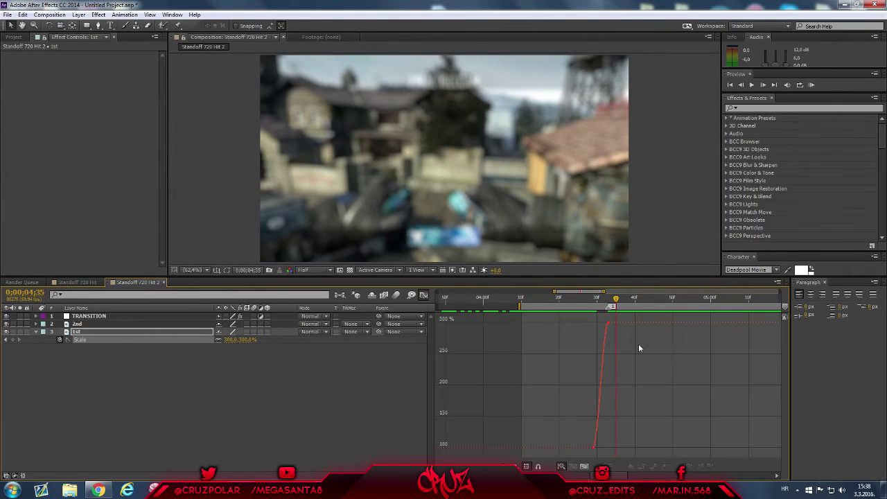
pyautogui.click(607, 325)
pyautogui.moveTo(602, 325); pyautogui.dragTo(594, 323)
pyautogui.moveTo(596, 448); pyautogui.dragTo(586, 383)
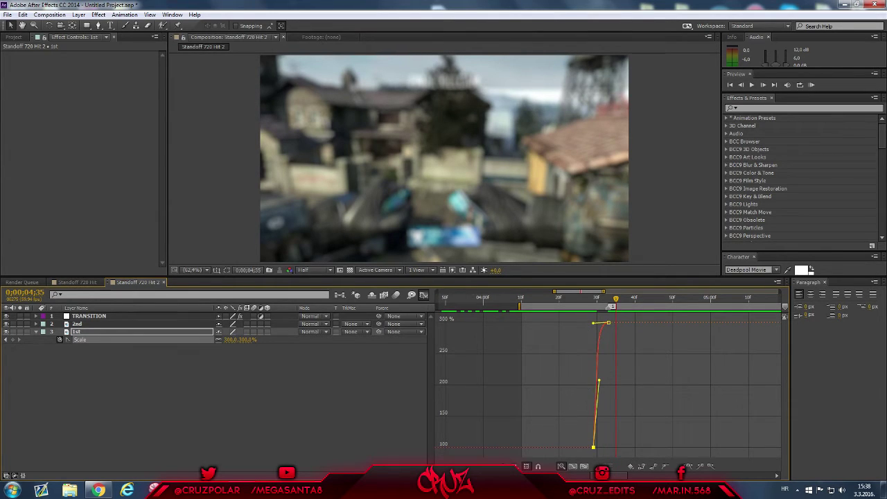
pyautogui.press('=')
pyautogui.press('=')
pyautogui.press('=')
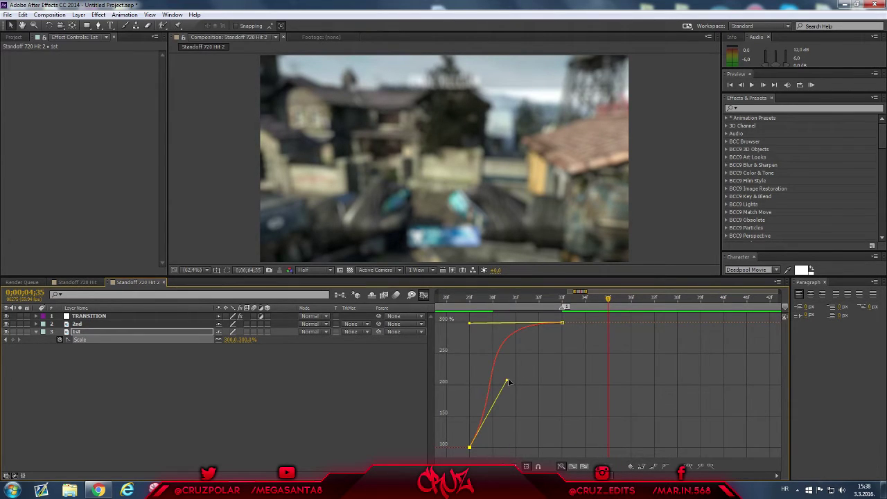
pyautogui.moveTo(508, 382); pyautogui.dragTo(483, 370)
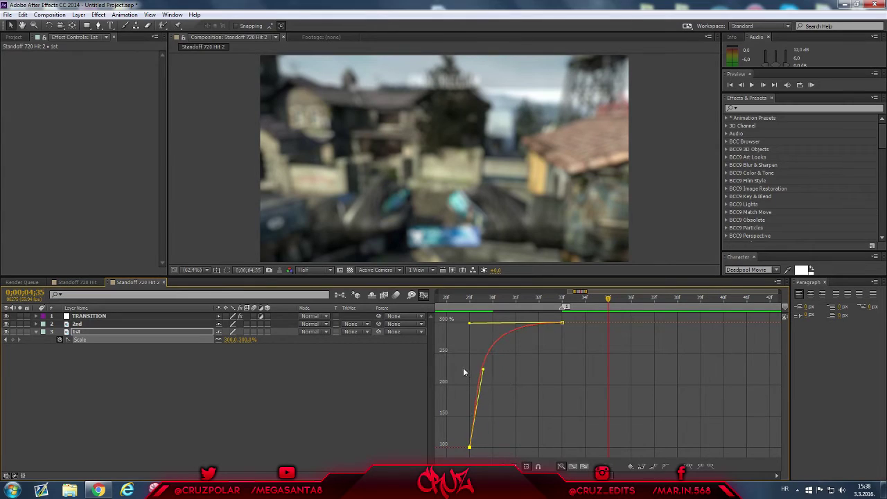
# Step: Return to the layer view, start the work area at 0;00;04;24 and preview the transition
pyautogui.click(425, 295)
pyautogui.press('-')
pyautogui.press('-')
pyautogui.press('-')
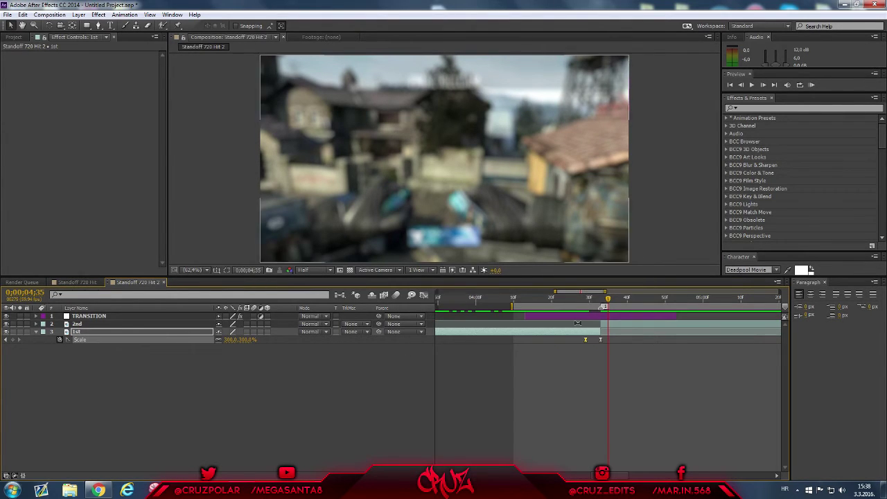
pyautogui.moveTo(575, 300)
pyautogui.mouseDown()
pyautogui.moveTo(608, 300)
pyautogui.moveTo(567, 307)
pyautogui.mouseUp()
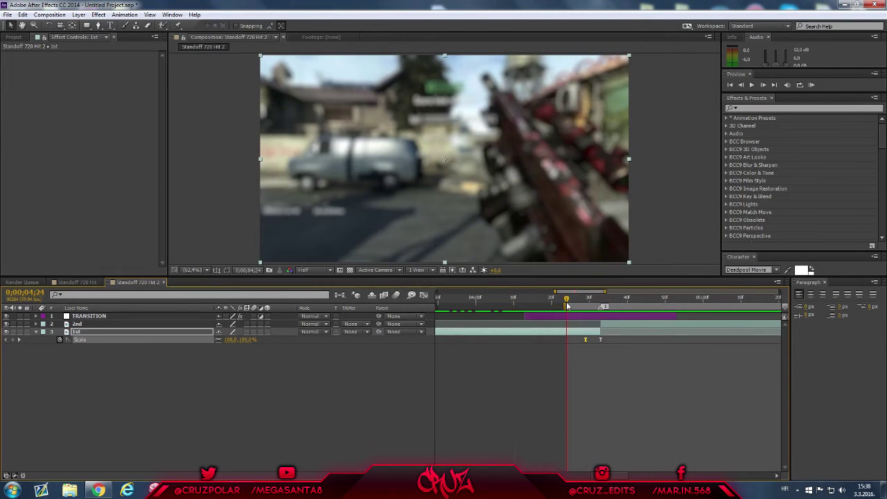
pyautogui.press('space')
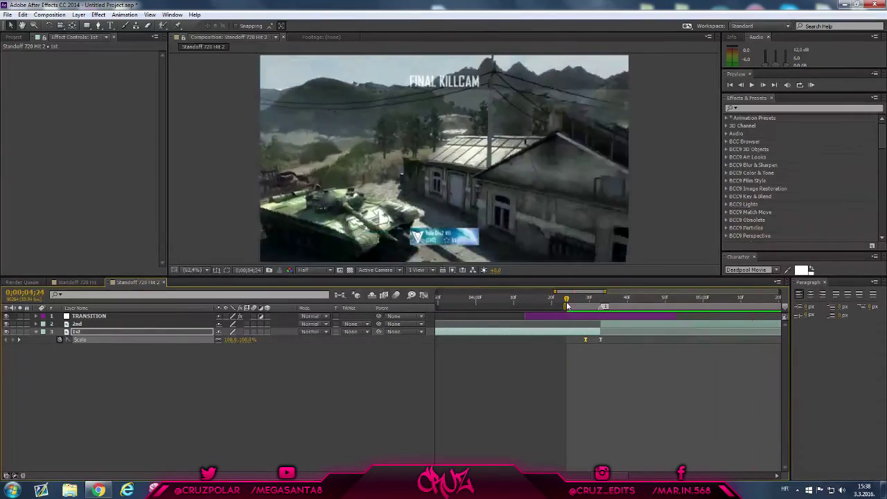
# Step: Soften the 1st layer's Scale curve by adjusting both keyframes' handles in the value graph, and return to the layer view
pyautogui.moveTo(580, 338); pyautogui.dragTo(615, 351)
pyautogui.hotkey('shift', 'F3')
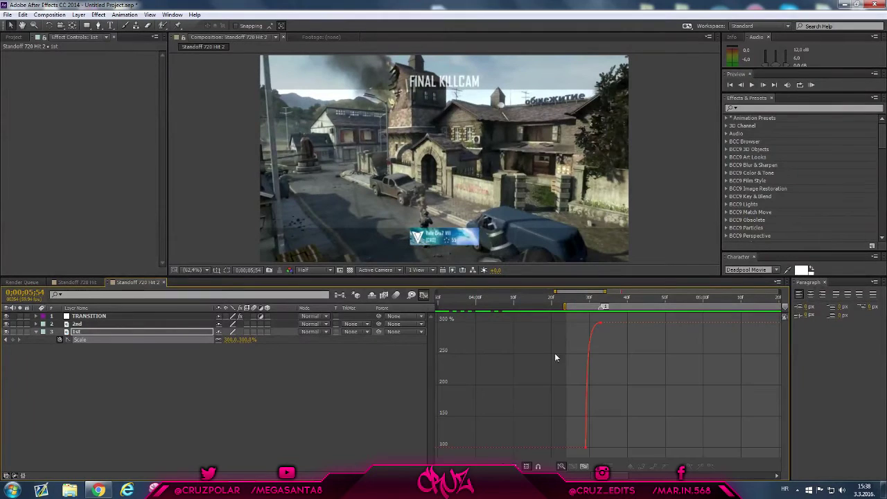
pyautogui.click(589, 444)
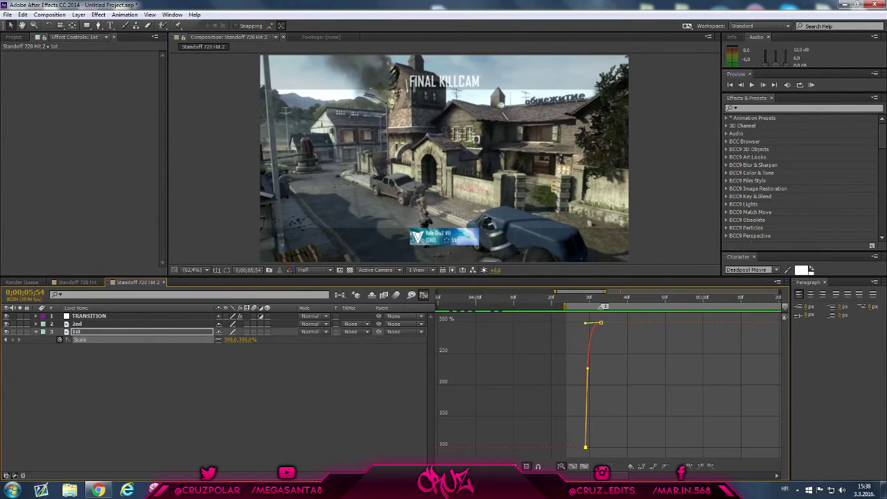
pyautogui.moveTo(466, 475); pyautogui.dragTo(480, 475)
pyautogui.moveTo(484, 371); pyautogui.dragTo(501, 378)
pyautogui.moveTo(471, 327); pyautogui.dragTo(479, 333)
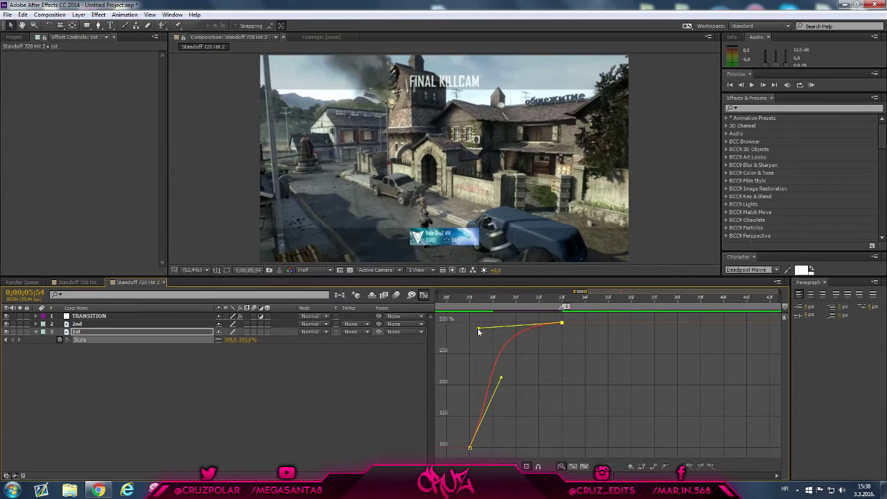
pyautogui.click(424, 294)
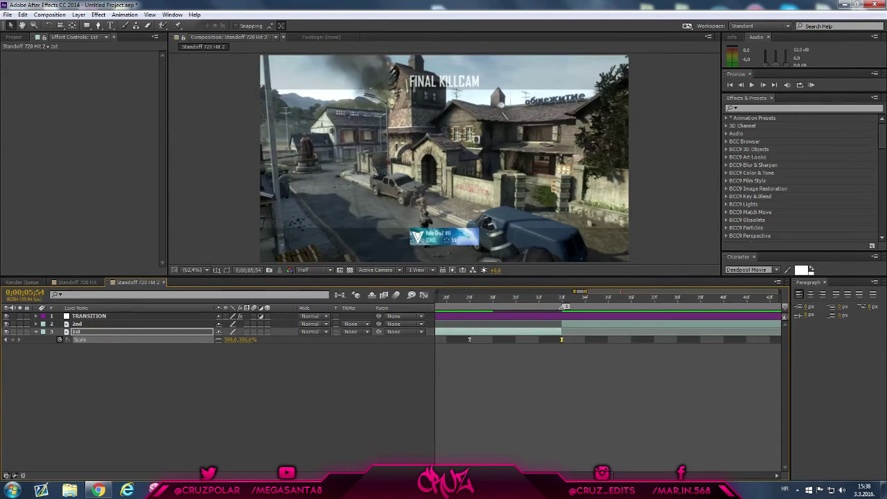
# Step: Extend the work area start back to about 0;00;01;00 and place the playhead just after the cut at 0;00;04;36
pyautogui.press('-')
pyautogui.press('-')
pyautogui.press('-')
pyautogui.press('-')
pyautogui.press('=')
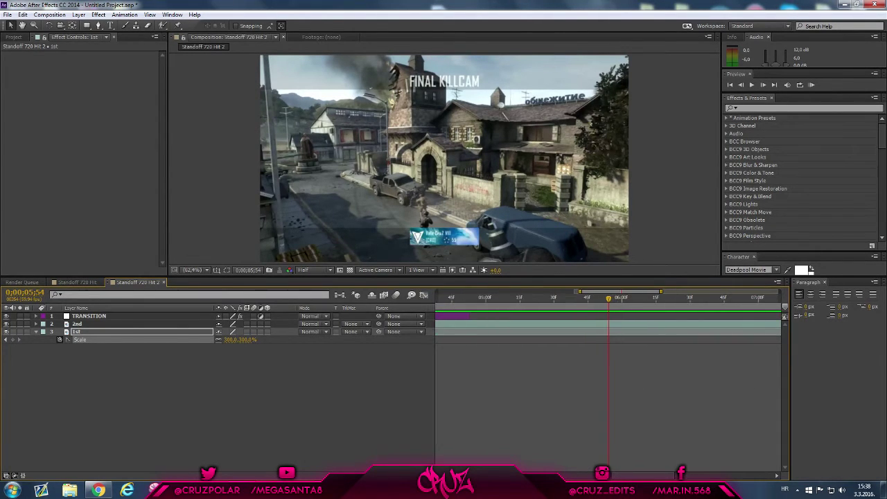
pyautogui.press('-')
pyautogui.moveTo(470, 307); pyautogui.dragTo(456, 308)
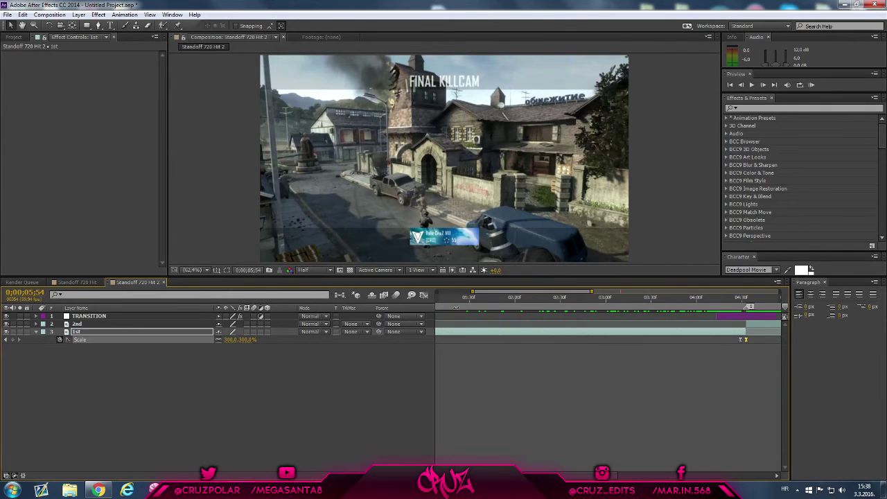
pyautogui.press('-')
pyautogui.moveTo(693, 306); pyautogui.dragTo(690, 303)
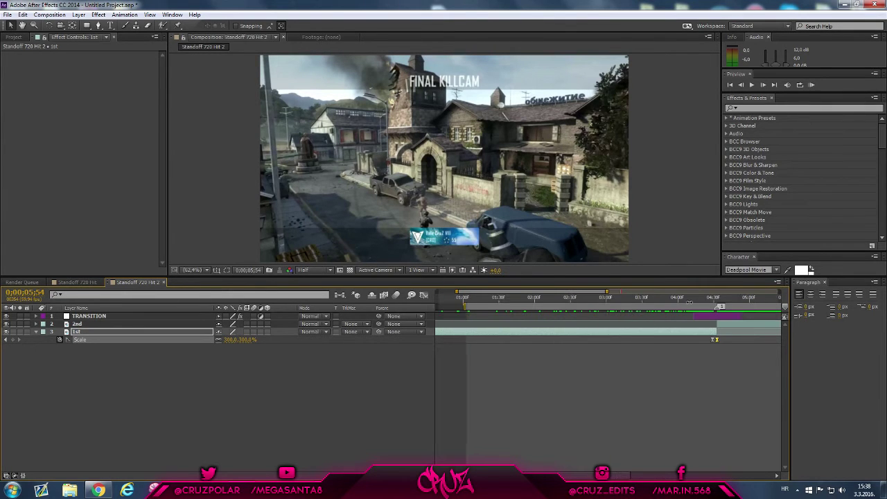
pyautogui.click(714, 306)
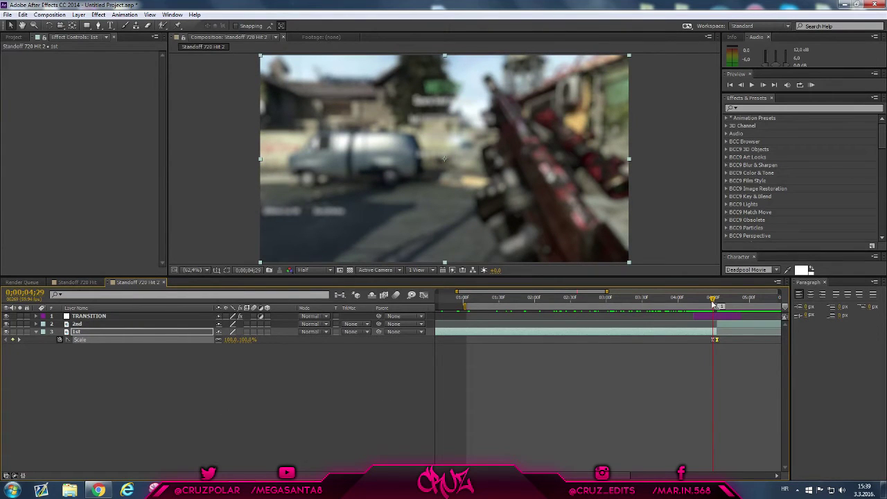
pyautogui.moveTo(717, 305); pyautogui.dragTo(720, 309)
# Step: Switch to Chrome, play and pause the After Effects Coloured Vignette tutorial on YouTube, and switch back to After Effects
pyautogui.click(104, 488)
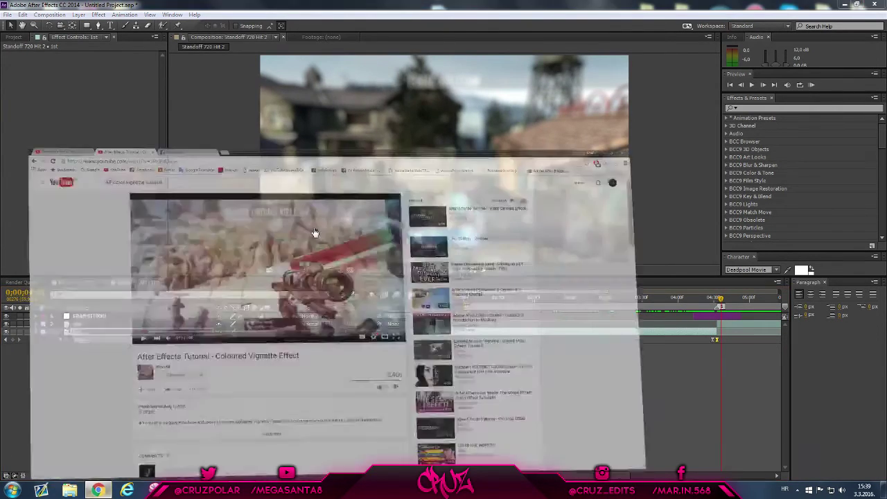
pyautogui.click(283, 219)
pyautogui.click(162, 272)
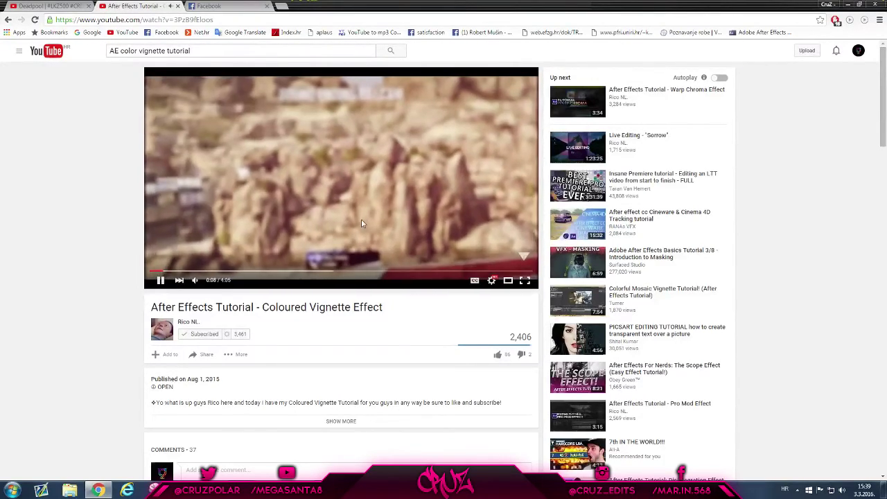
pyautogui.press('space')
pyautogui.click(100, 491)
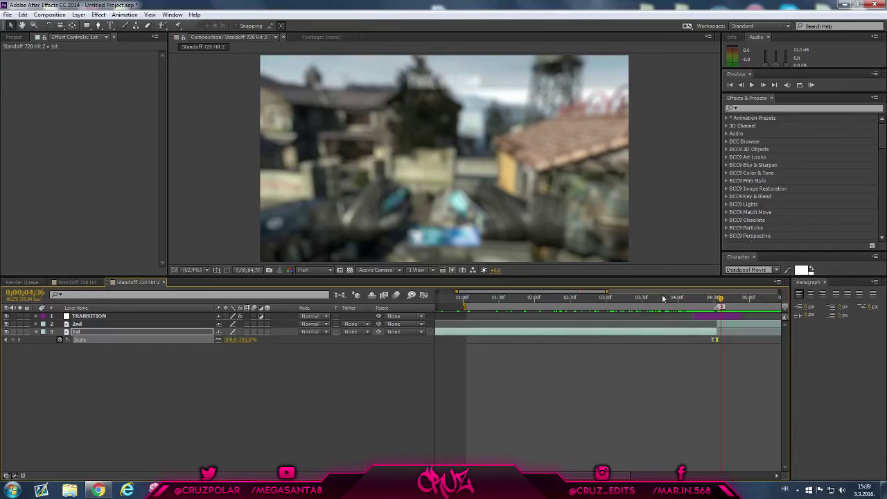
# Step: Search the effects for "s_sh" and select the S_Shake effect under Sapphire Distort
pyautogui.click(747, 107)
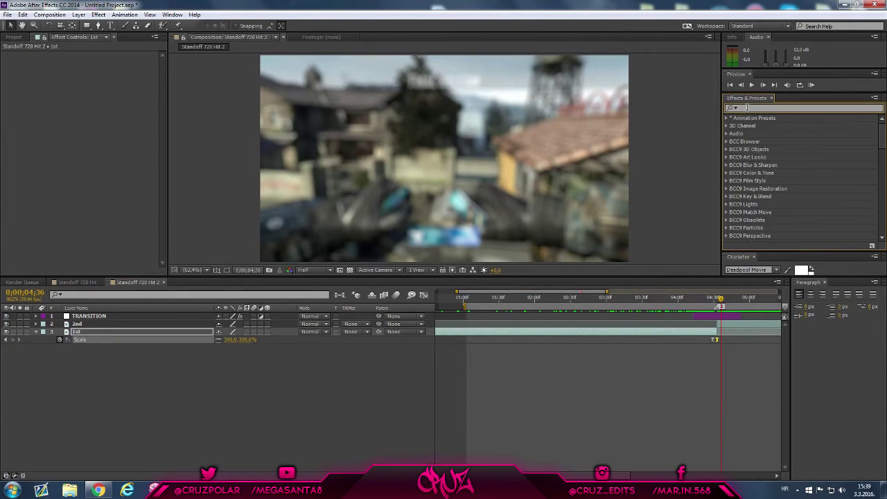
pyautogui.write('shake')
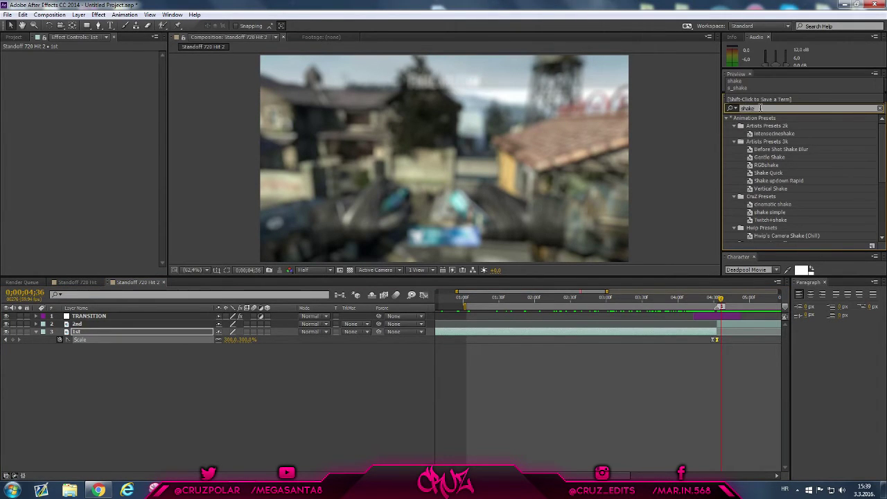
pyautogui.moveTo(761, 107); pyautogui.dragTo(726, 111)
pyautogui.write('s_shj')
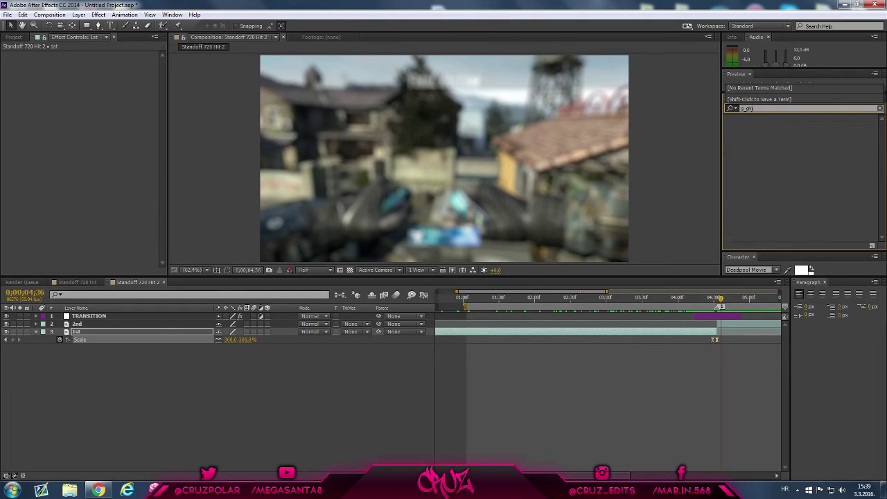
pyautogui.press('BackSpace')
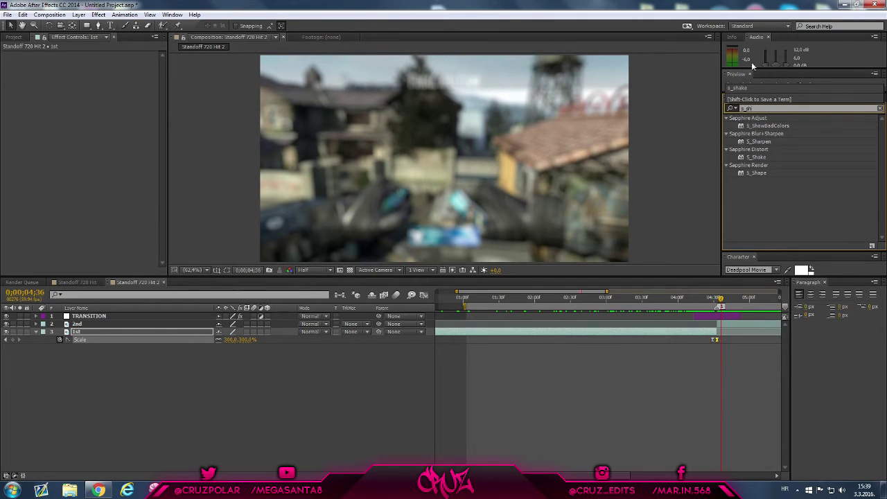
pyautogui.click(761, 158)
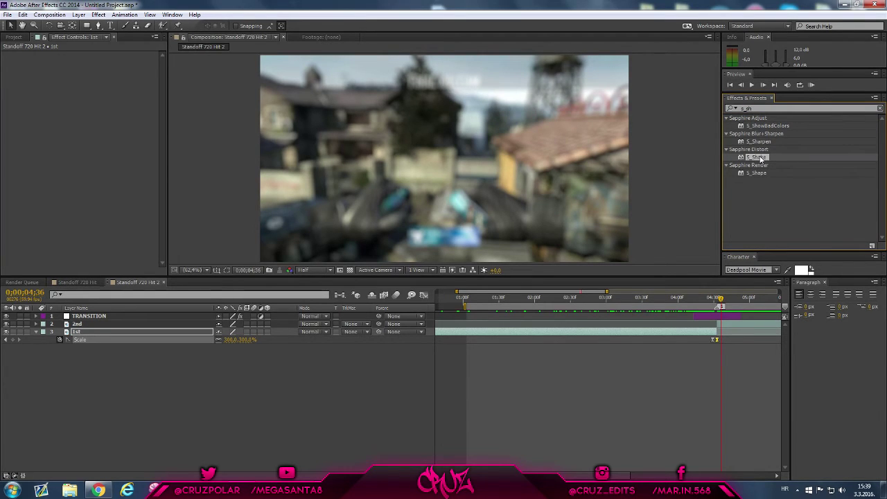
# Step: Place the playhead at the cut at 0;00;04;33 and apply S_Shake to the 2nd layer
pyautogui.press('=')
pyautogui.press('=')
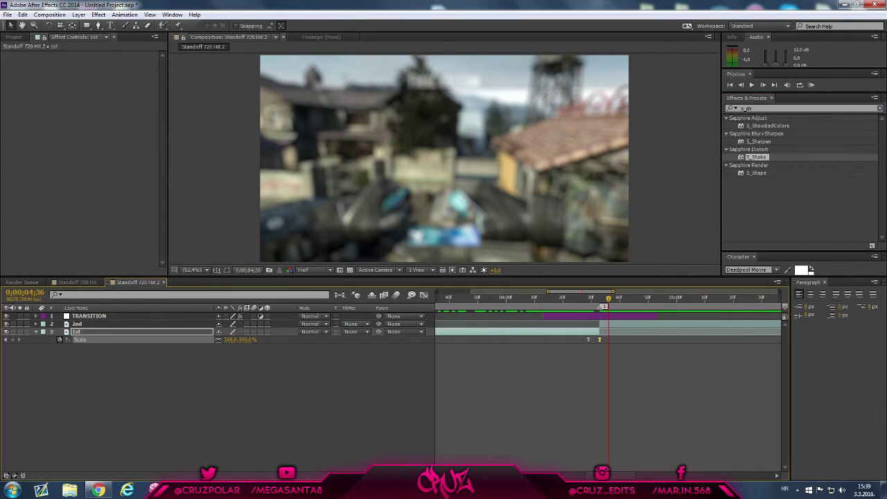
pyautogui.hotkey('ctrl', 'Up')
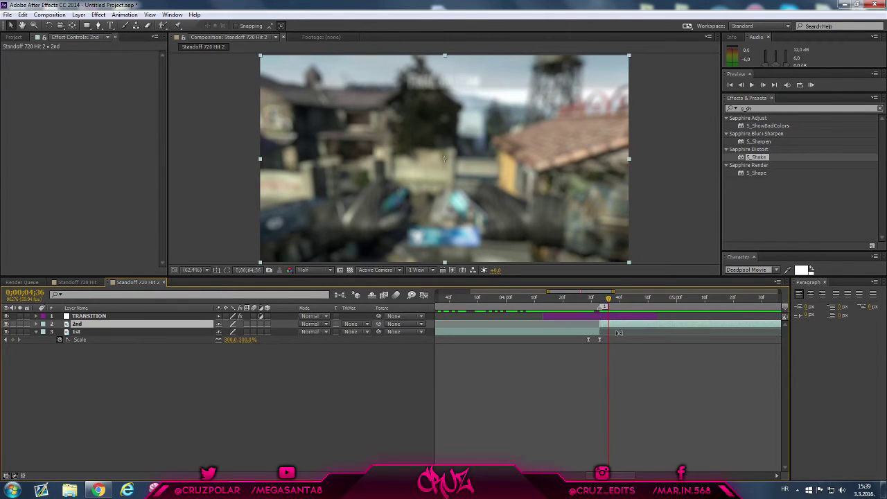
pyautogui.rightClick(348, 434)
pyautogui.click(242, 435)
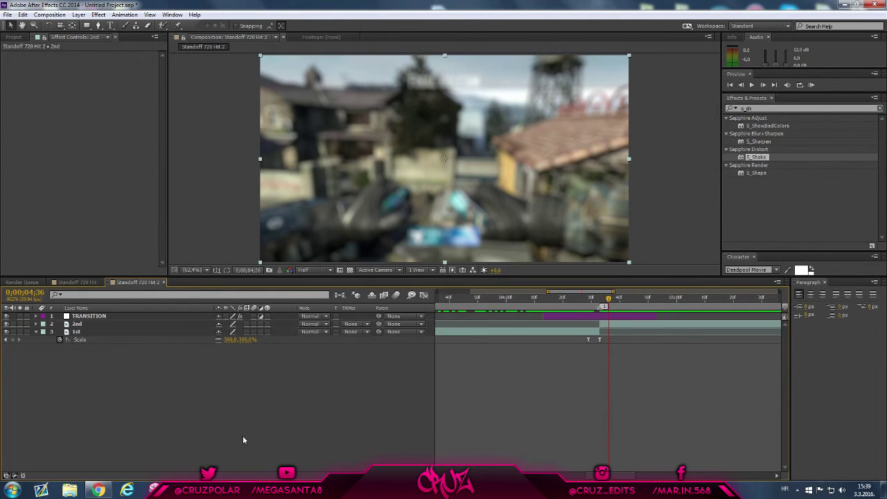
pyautogui.moveTo(609, 304); pyautogui.dragTo(599, 305)
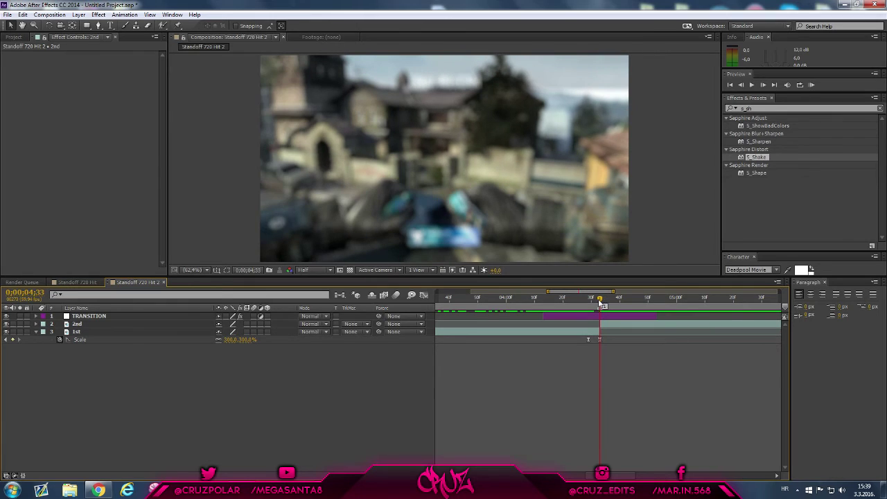
pyautogui.moveTo(693, 196); pyautogui.dragTo(607, 322)
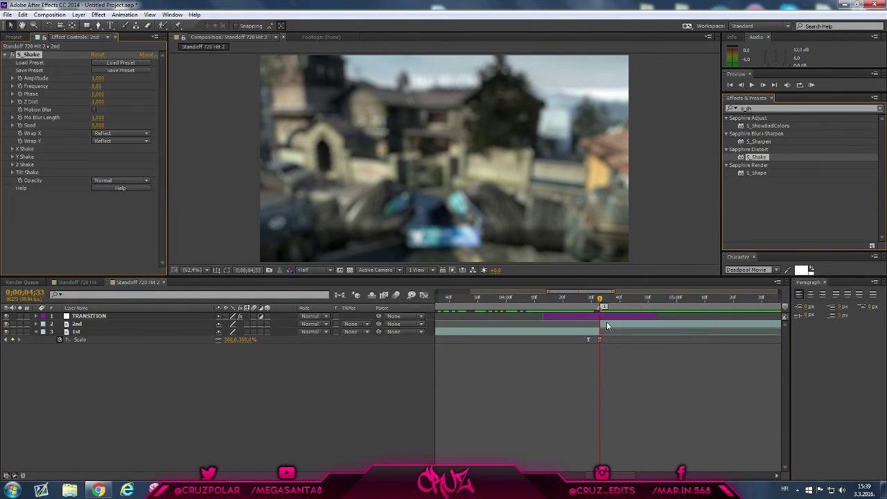
# Step: Set the Frequency of the 2nd layer's S_Shake effect to 5
pyautogui.click(98, 89)
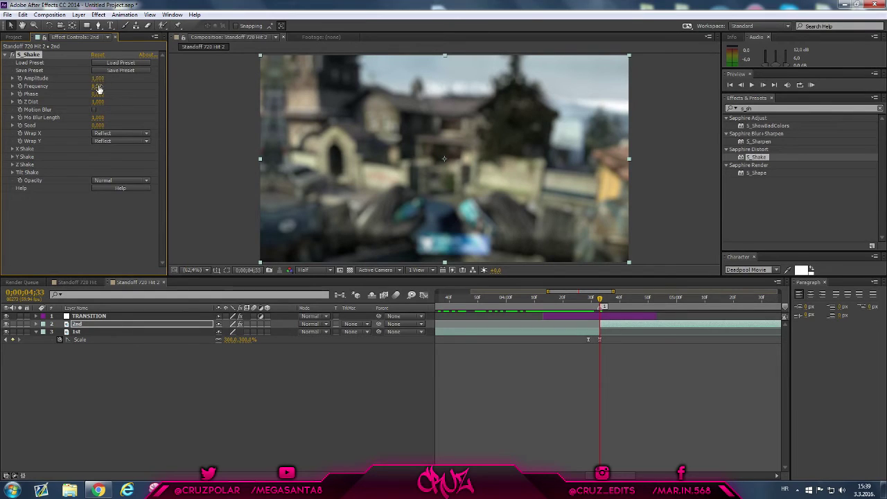
pyautogui.click(98, 86)
pyautogui.press('Tab')
pyautogui.press('Tab')
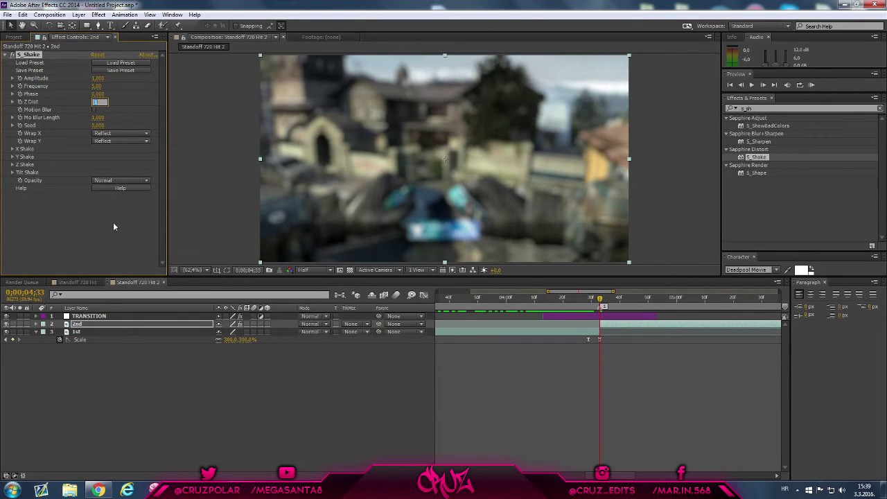
pyautogui.write('0')
pyautogui.press('Return')
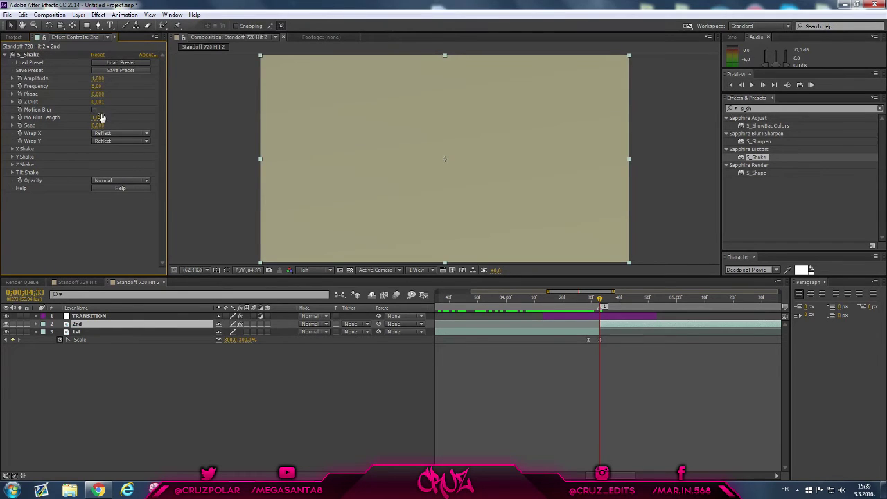
pyautogui.hotkey('ctrl', 'z')
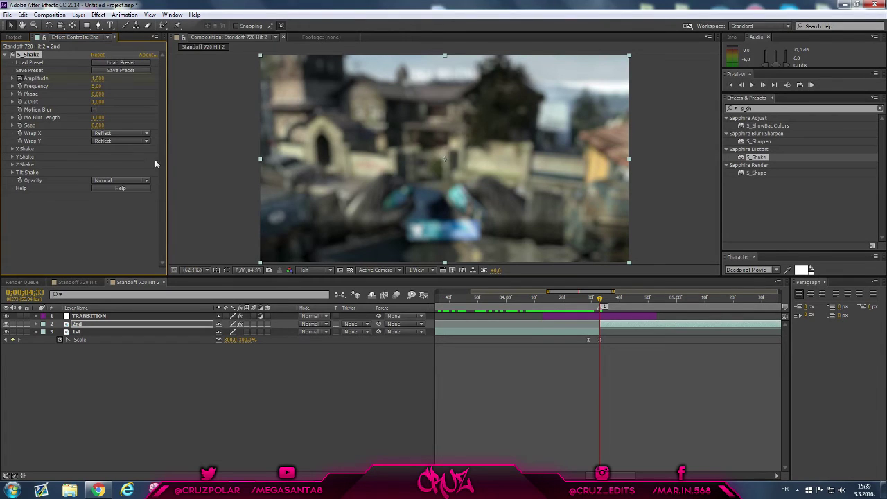
# Step: Keyframe the S_Shake Amplitude on the 2nd layer from 1 at 0;00;04;33 to 0 at 0;00;04;59
pyautogui.press('u')
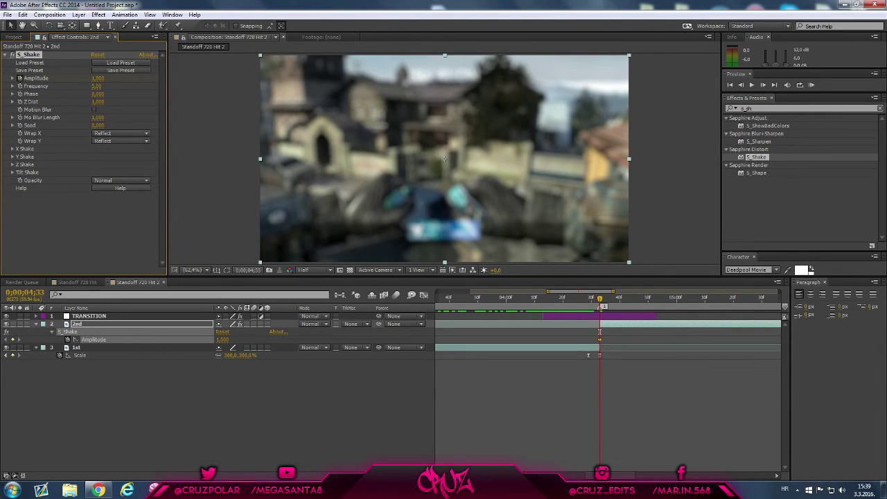
pyautogui.moveTo(603, 303); pyautogui.dragTo(657, 318)
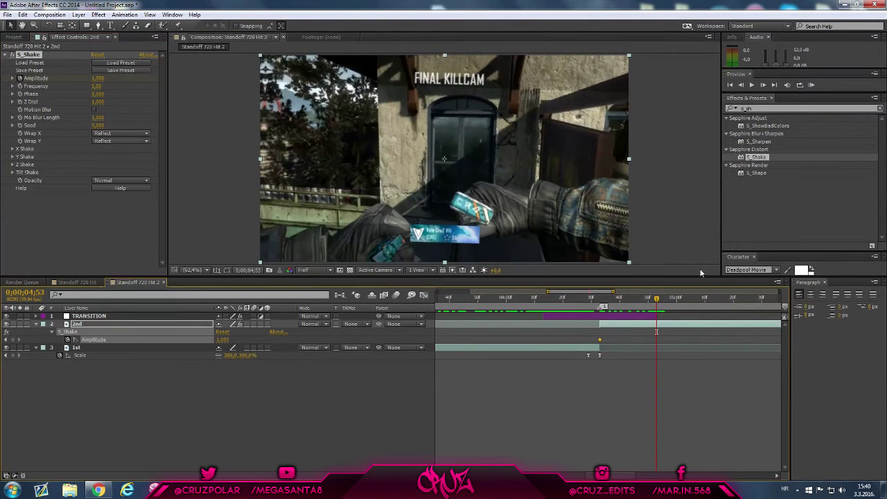
pyautogui.doubleClick(763, 85)
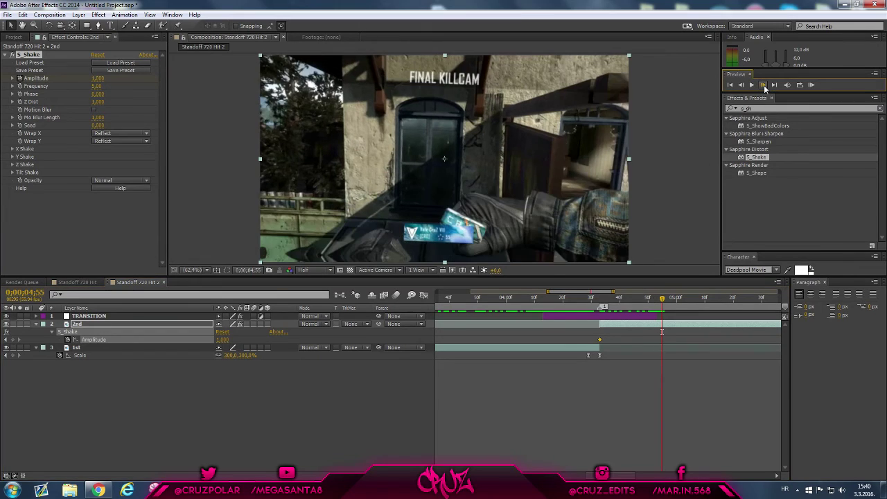
pyautogui.click(763, 85)
pyautogui.click(763, 85)
pyautogui.doubleClick(763, 84)
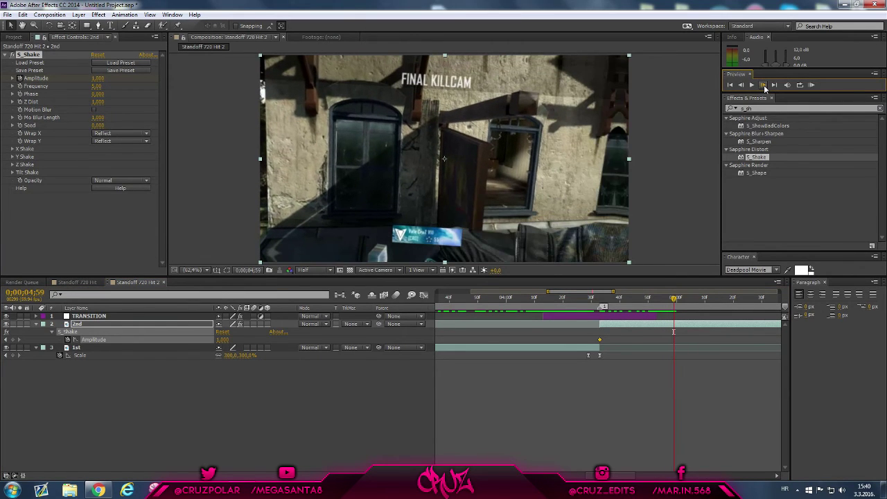
pyautogui.click(99, 79)
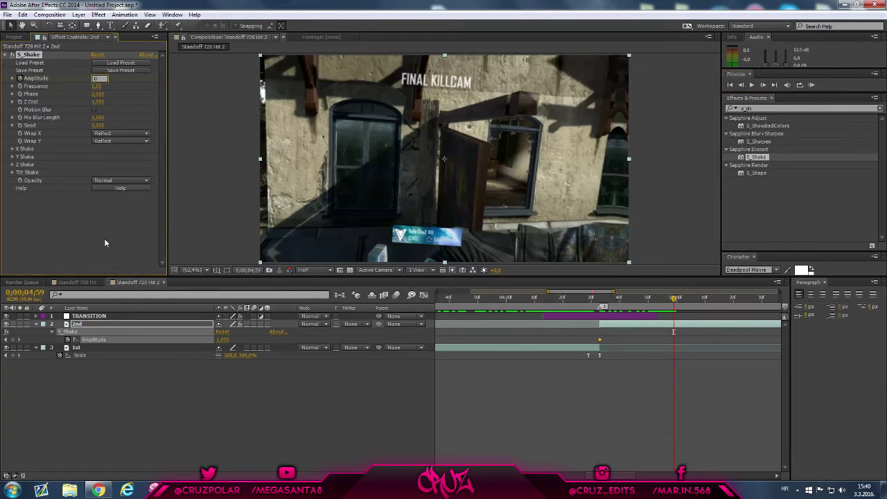
pyautogui.write('5')
pyautogui.press('Return')
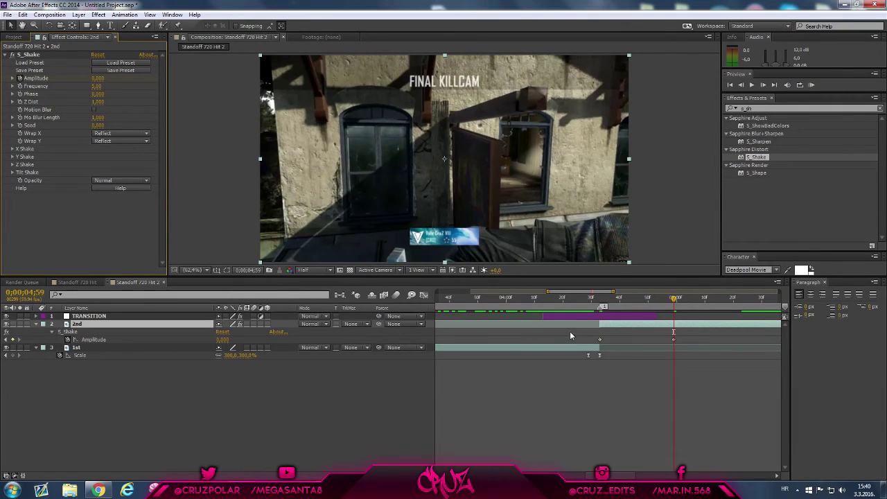
# Step: Ease both Amplitude keyframes, shape the value curve to drop steeply and then level off, and return to the layer view
pyautogui.moveTo(601, 299); pyautogui.dragTo(667, 310)
pyautogui.moveTo(587, 338); pyautogui.dragTo(694, 342)
pyautogui.click(424, 296)
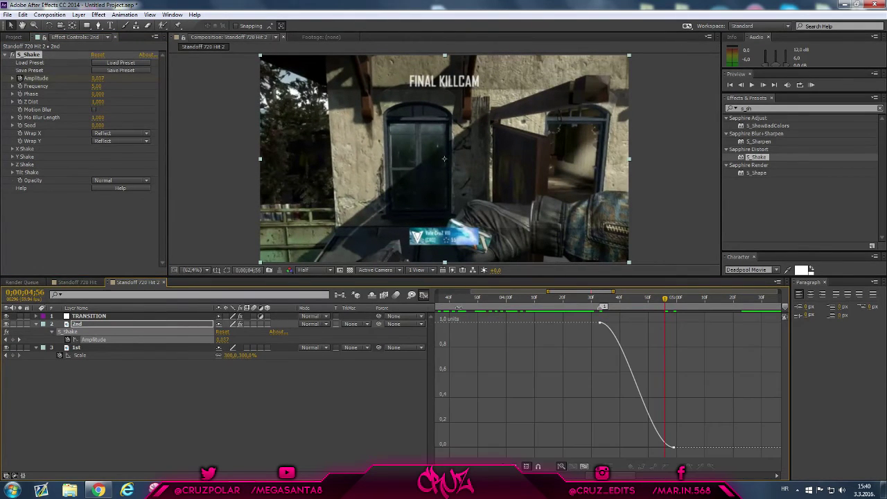
pyautogui.click(600, 322)
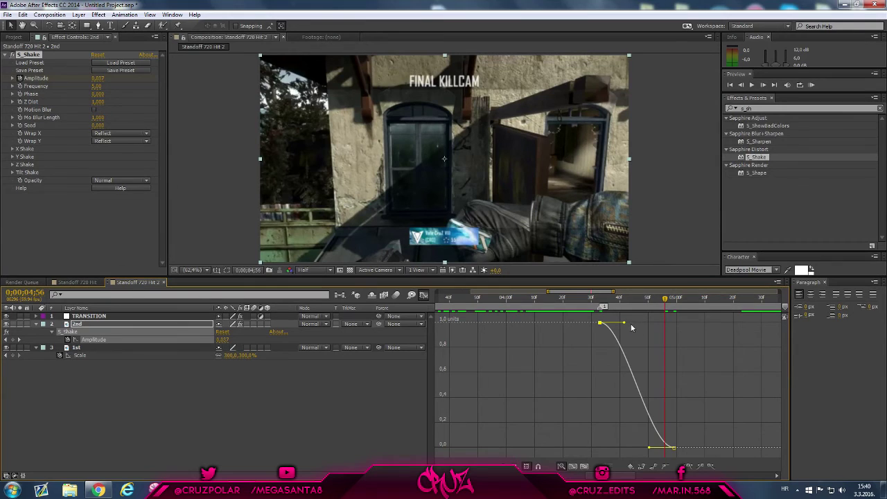
pyautogui.moveTo(625, 323); pyautogui.dragTo(588, 414)
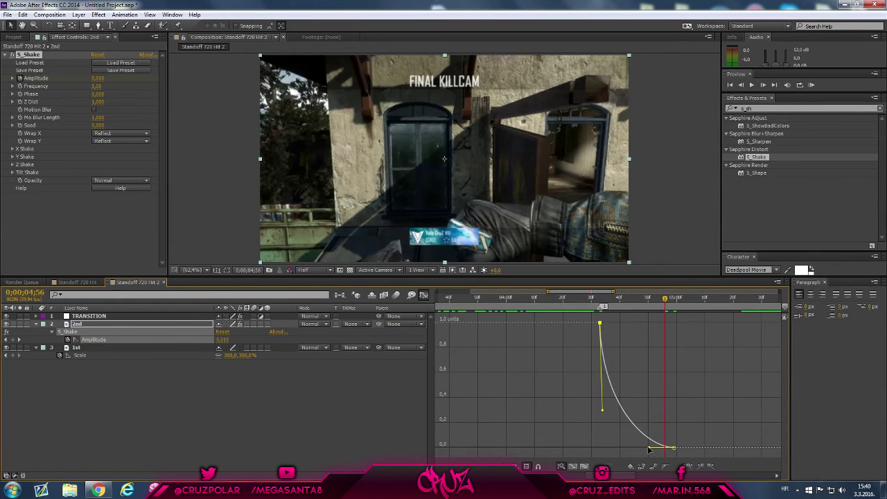
pyautogui.moveTo(650, 449); pyautogui.dragTo(627, 447)
pyautogui.click(586, 300)
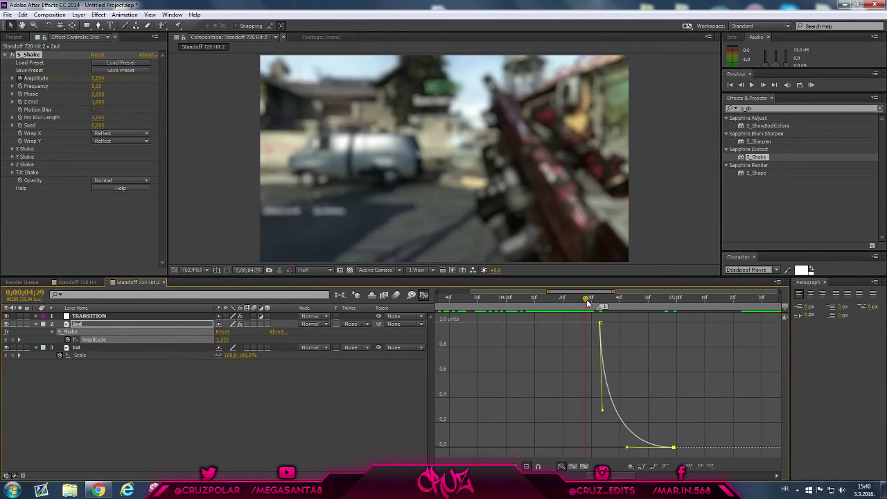
pyautogui.moveTo(588, 303); pyautogui.dragTo(666, 322)
pyautogui.click(423, 296)
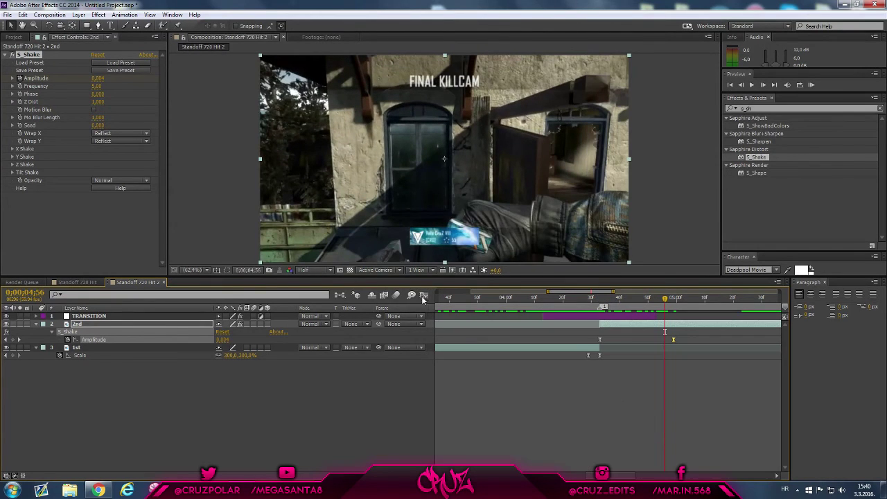
# Step: Start the work area at 0;00;03;36, preview the finished transition and scrub back and forth across the cut
pyautogui.press('-')
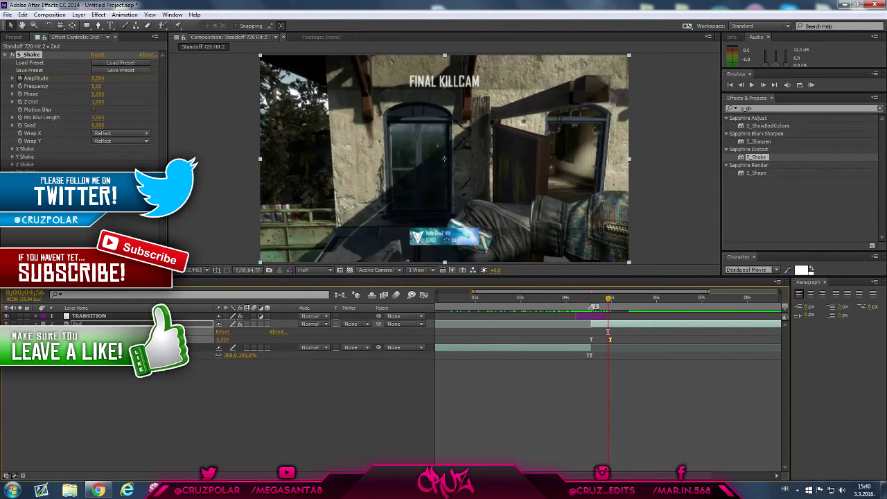
pyautogui.click(555, 299)
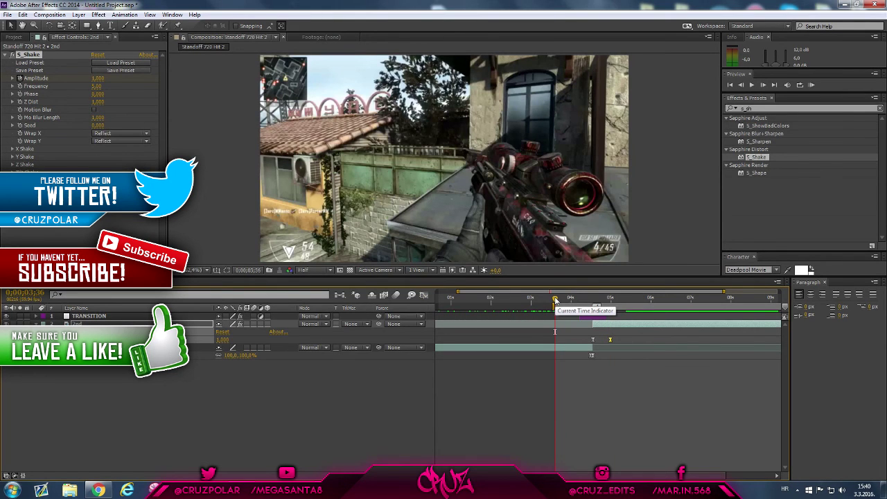
pyautogui.press('KP_0')
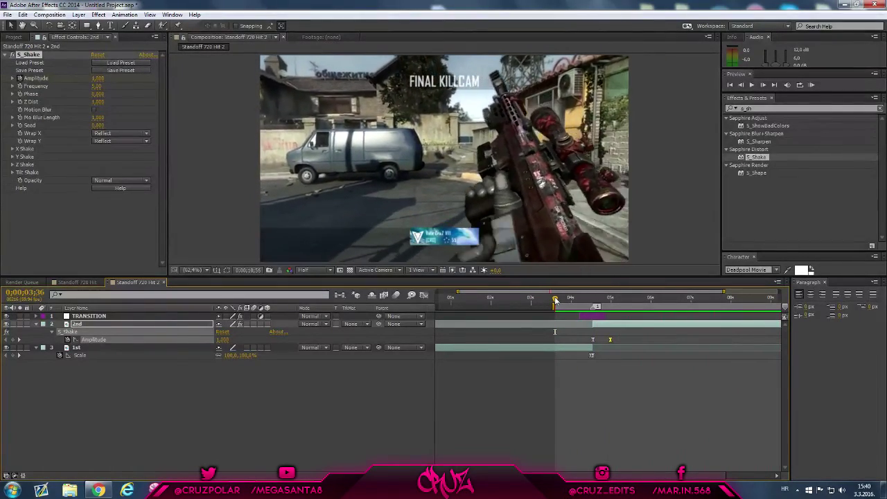
pyautogui.moveTo(554, 300); pyautogui.dragTo(592, 306)
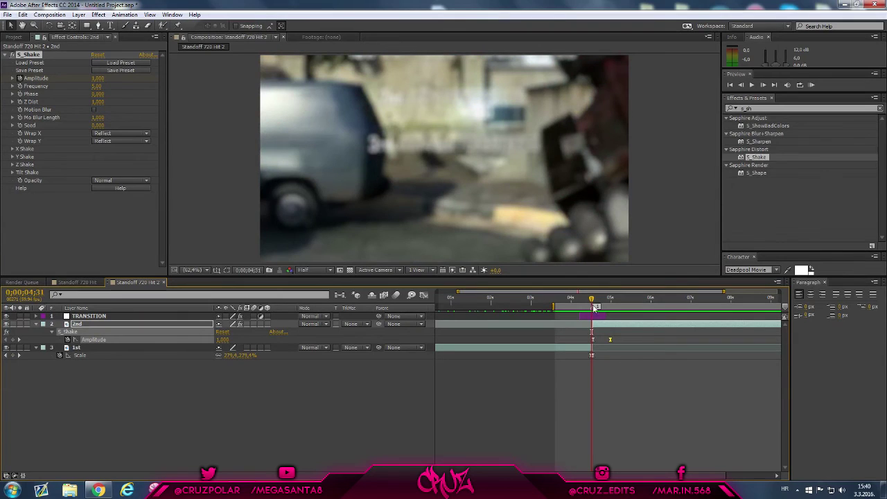
pyautogui.moveTo(594, 303); pyautogui.dragTo(626, 323)
pyautogui.moveTo(584, 329)
pyautogui.mouseDown()
pyautogui.moveTo(556, 326)
pyautogui.moveTo(582, 326)
pyautogui.mouseUp()
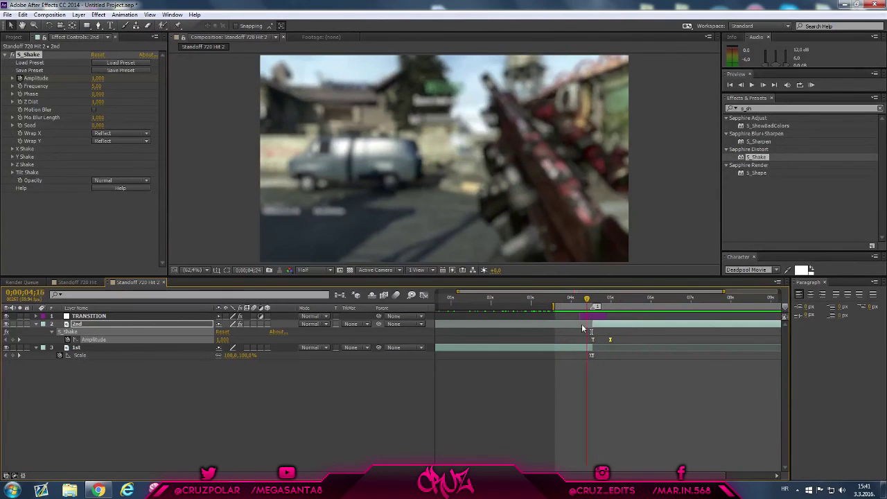
# Step: Switch to Chrome to check the YouTube tutorial's comments, return to After Effects and scrub through the transition to about 0;00;05;05
pyautogui.click(104, 490)
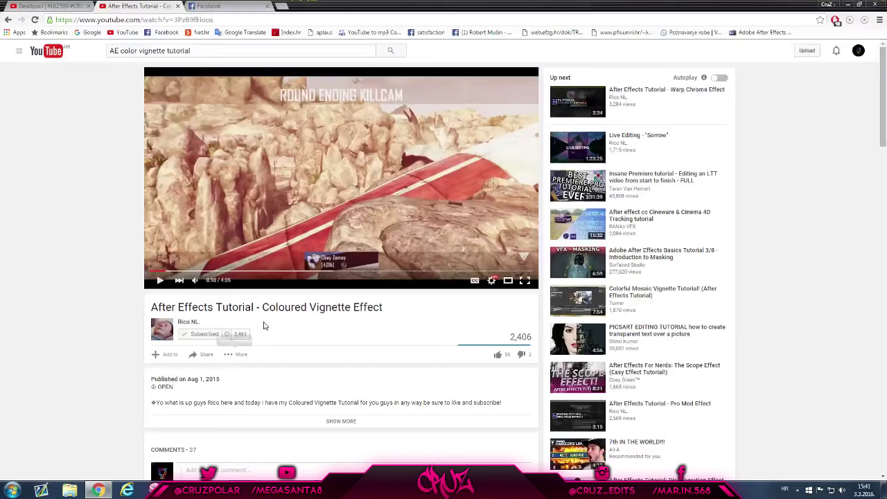
pyautogui.scroll(-4, 242, 371)
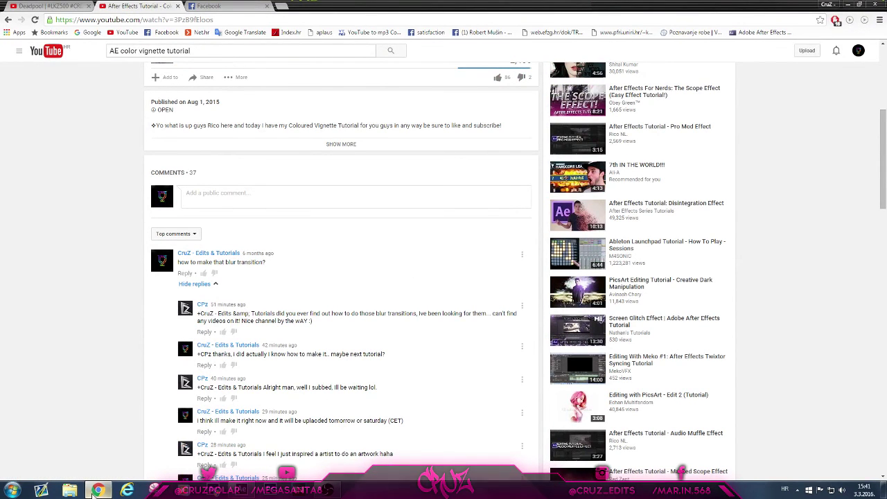
pyautogui.click(91, 493)
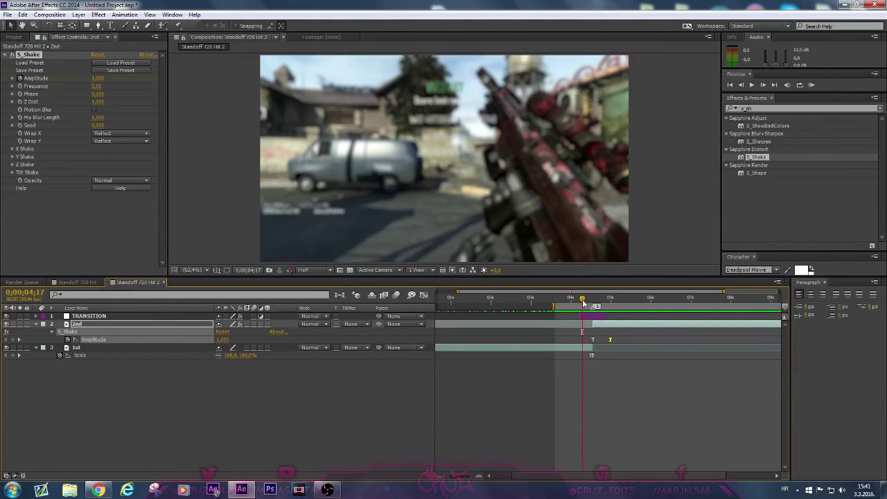
pyautogui.moveTo(584, 304); pyautogui.dragTo(617, 307)
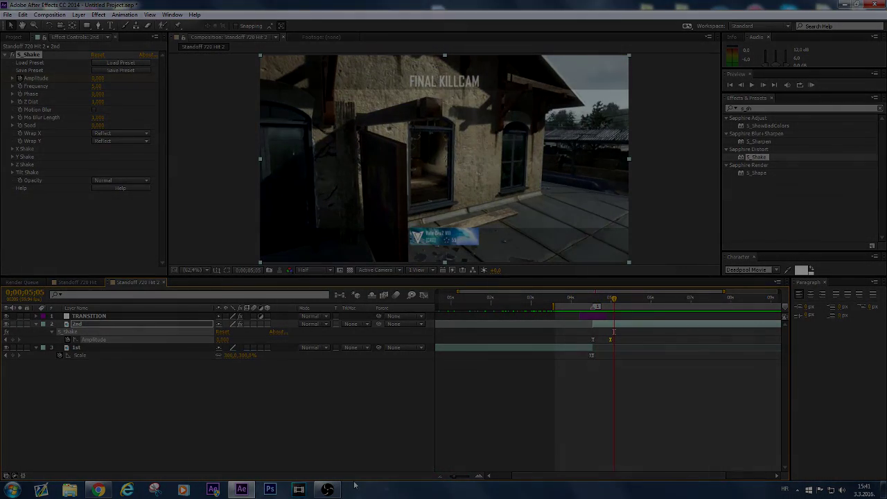